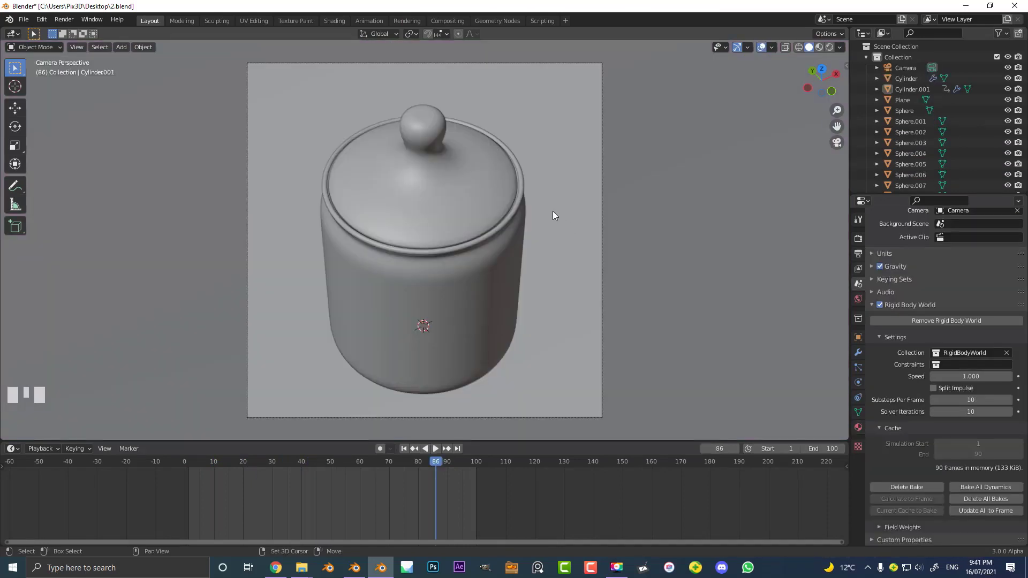
Step: Add an area light and raise it vertically high above the jar
key("shift+a")
mouse_move(512, 185)
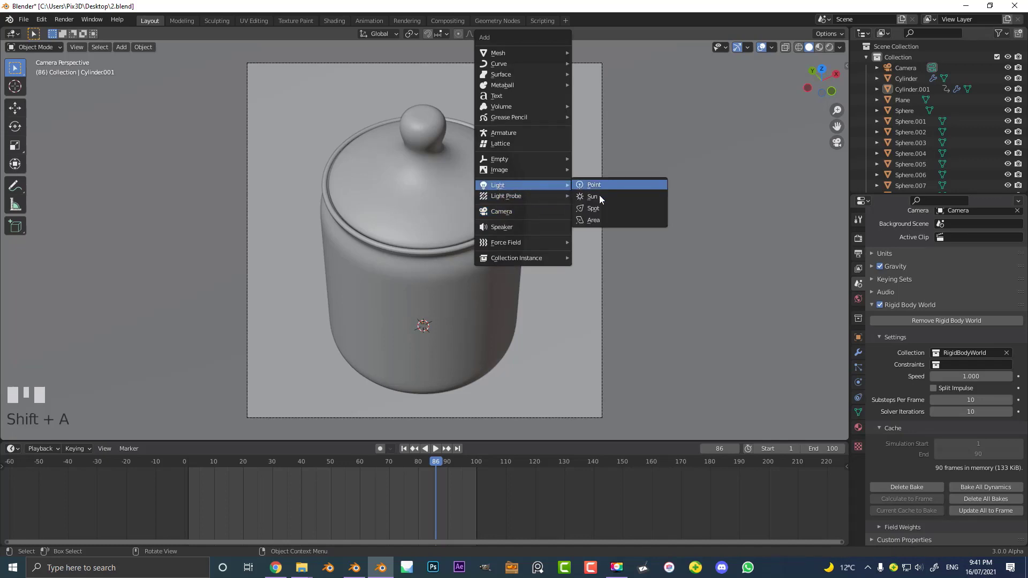
left_click(602, 220)
scroll(465, 277, "down", 3)
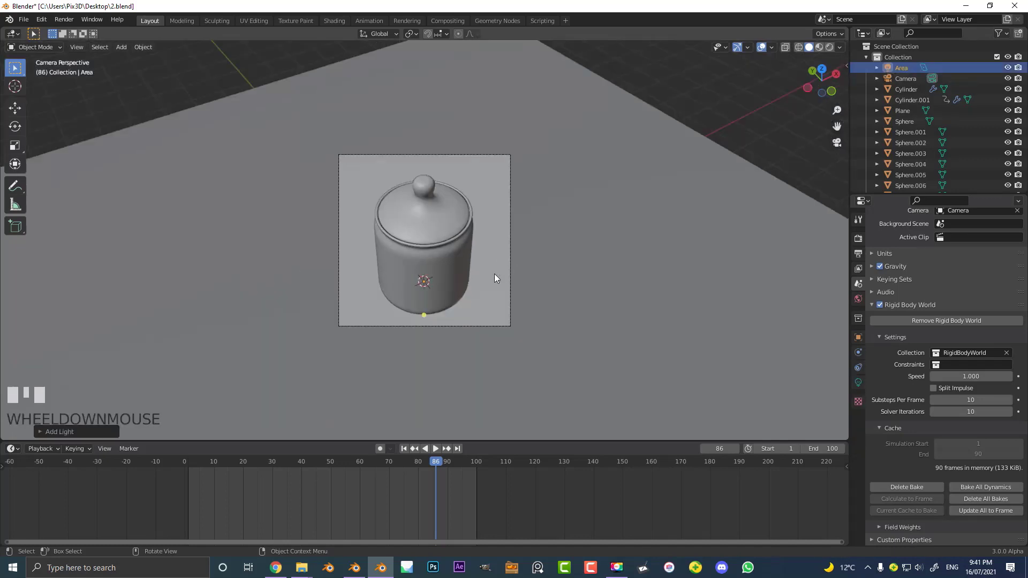
middle_click_drag(465, 276, 439, 313)
key("g")
key("z")
left_click(423, 92)
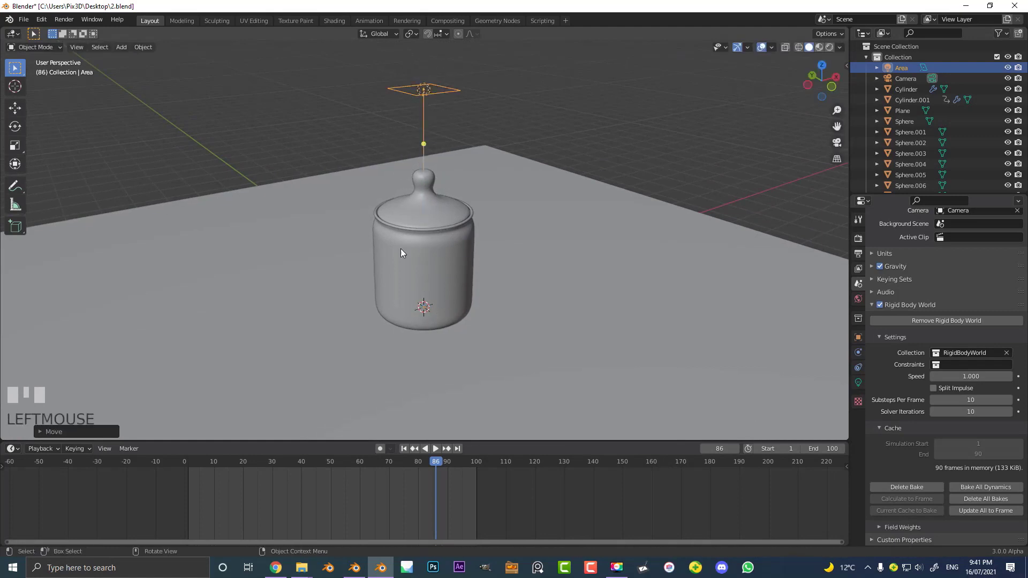
middle_click_drag(400, 248, 492, 209)
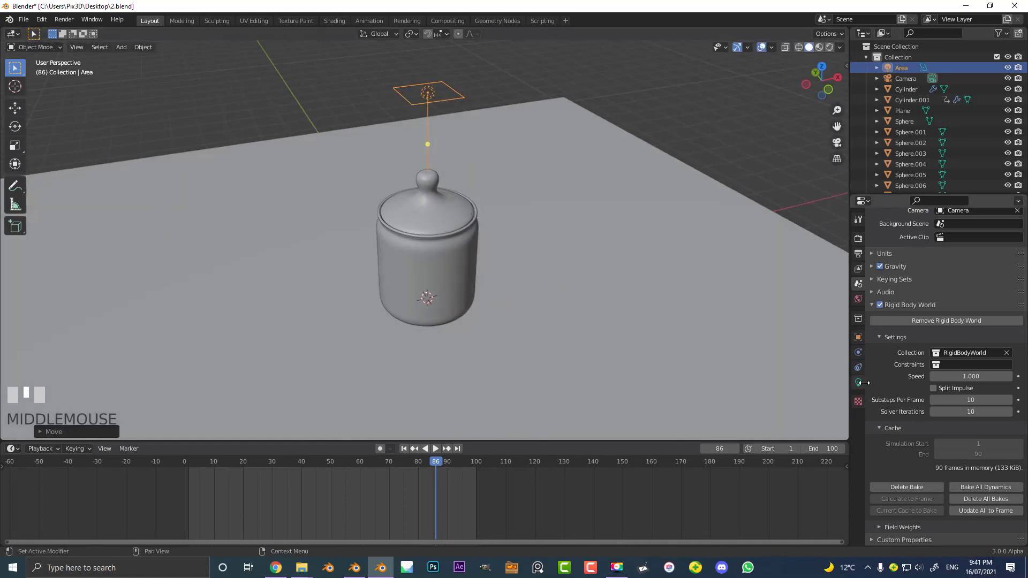
Step: Set the area light's power to 150 W and size to 4 m
left_click(859, 382)
left_click(967, 307)
type("150")
key("Return")
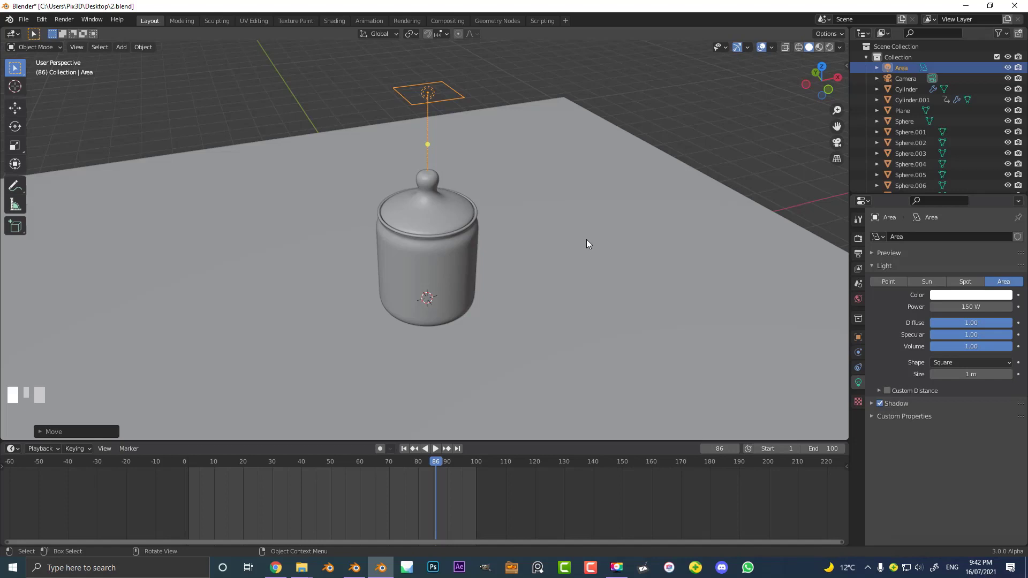
middle_click_drag(585, 241, 523, 222)
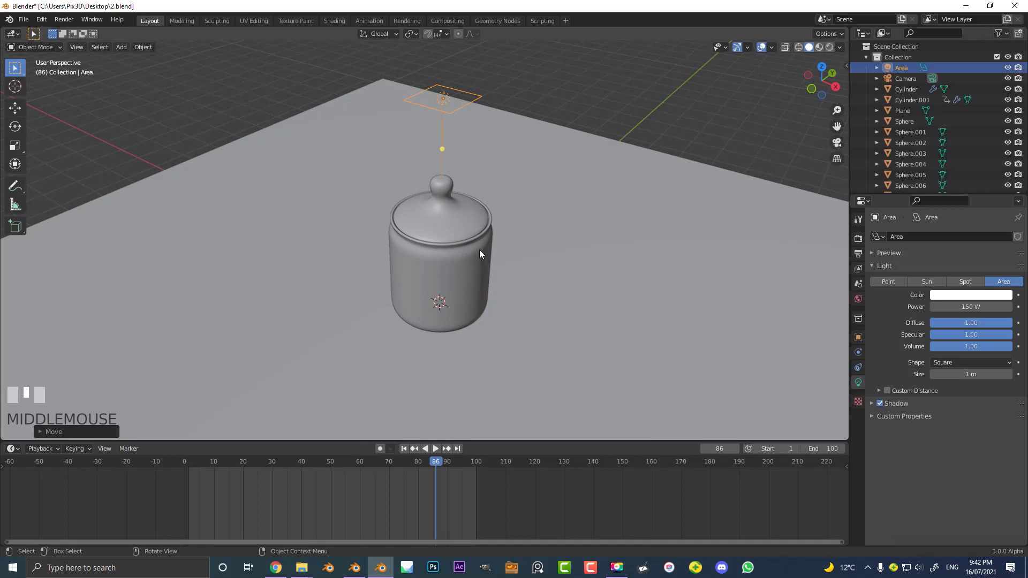
middle_click_drag(403, 224, 464, 213)
scroll(466, 245, "up", 2)
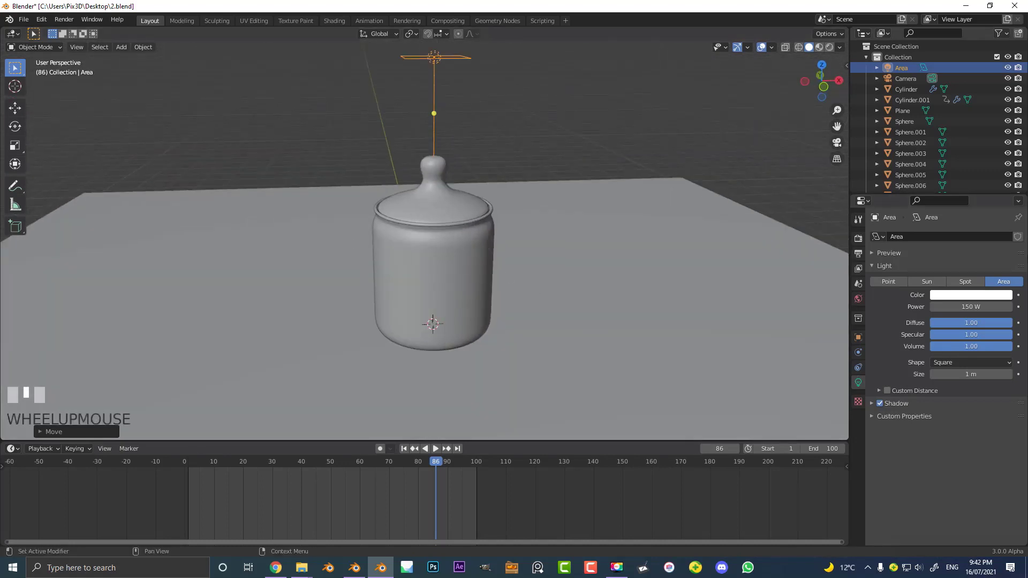
left_click(959, 374)
type("4")
key("Return")
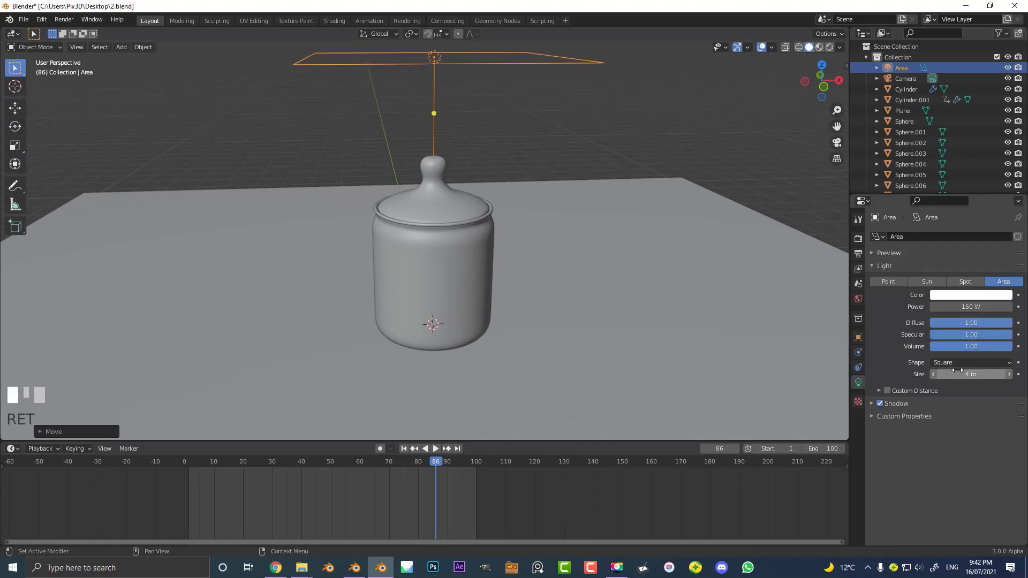
scroll(460, 214, "down", 2)
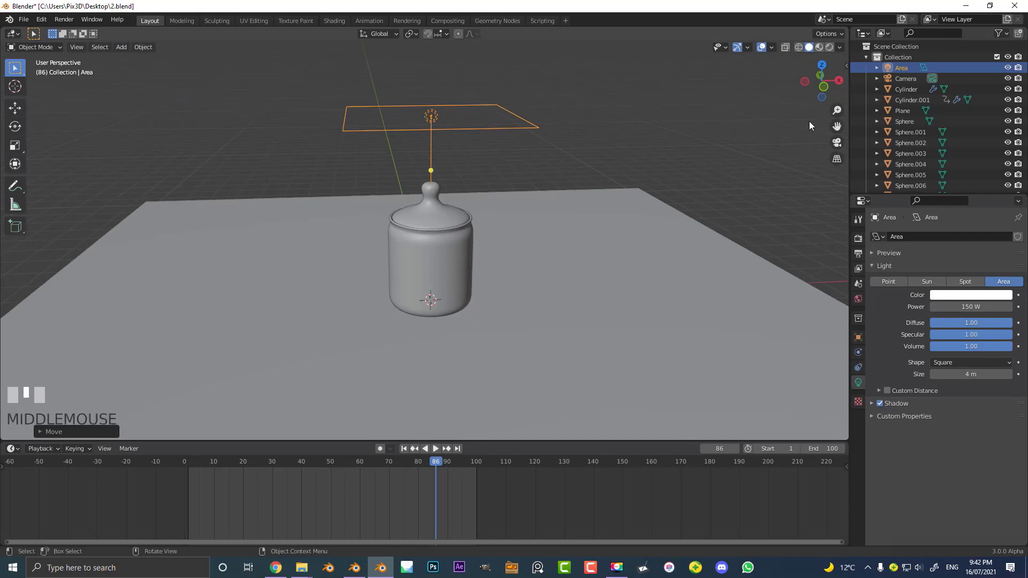
Step: Set the render engine to Cycles using the GPU Compute device
left_click(859, 239)
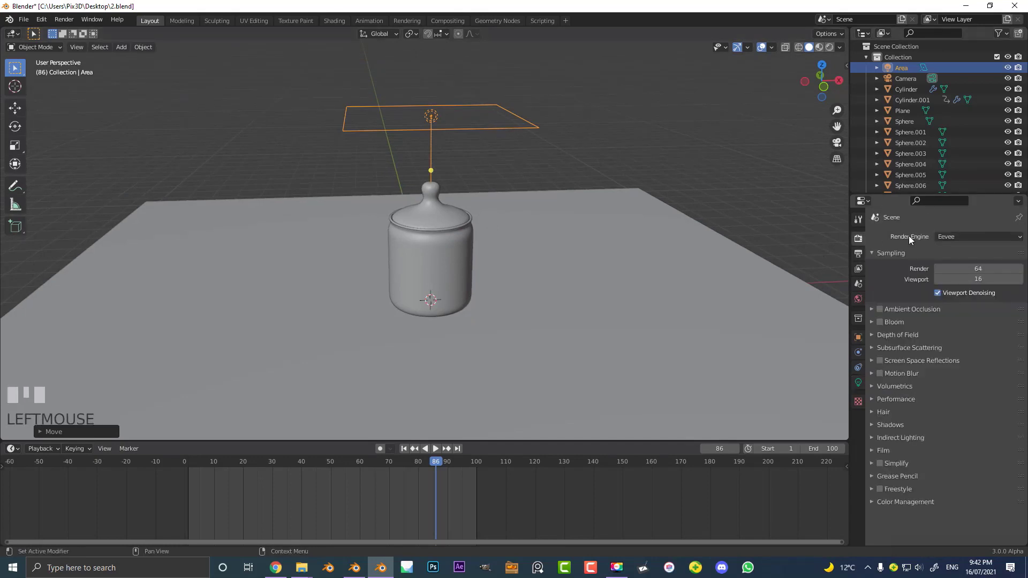
left_click(943, 238)
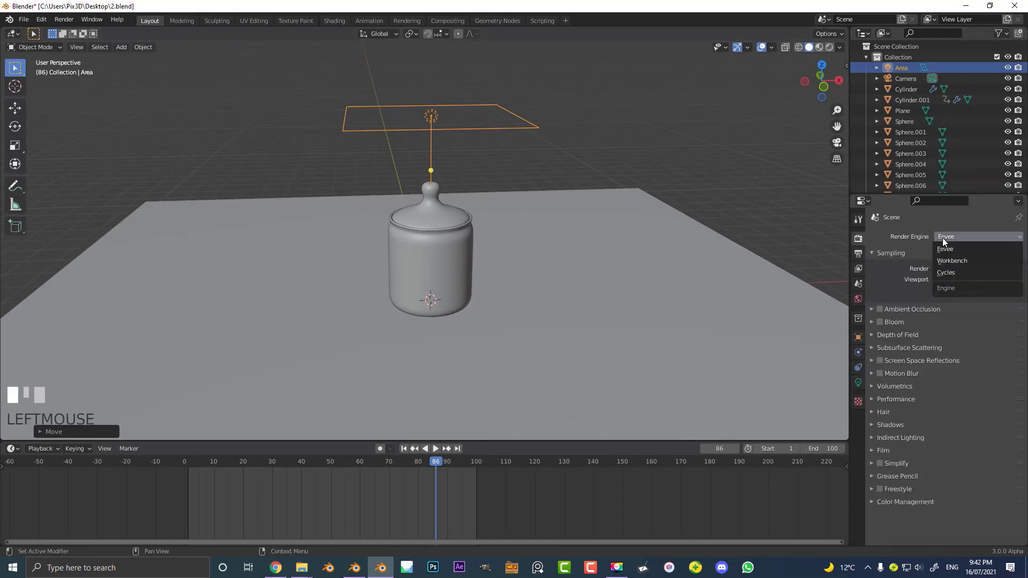
left_click(950, 270)
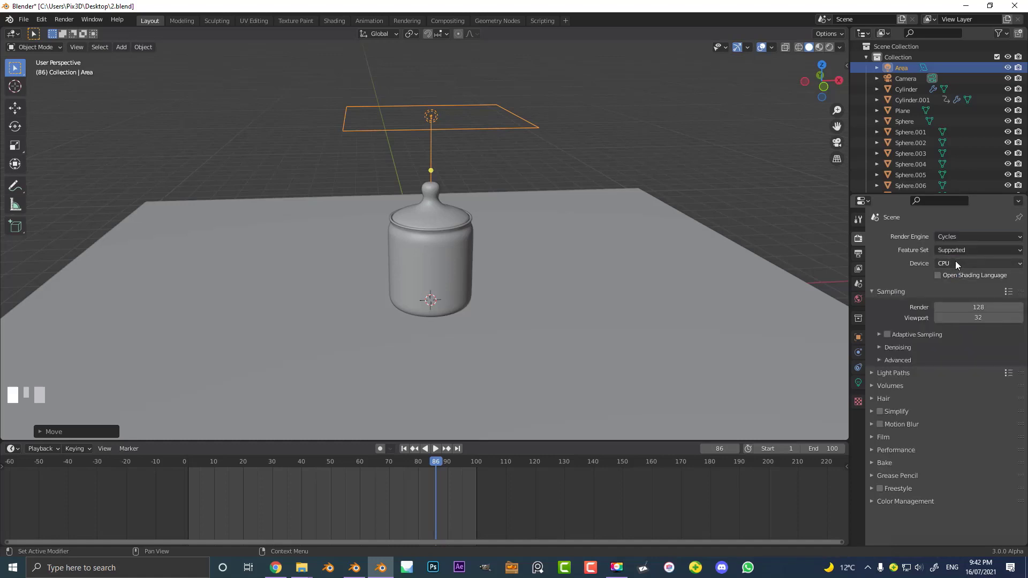
left_click(955, 261)
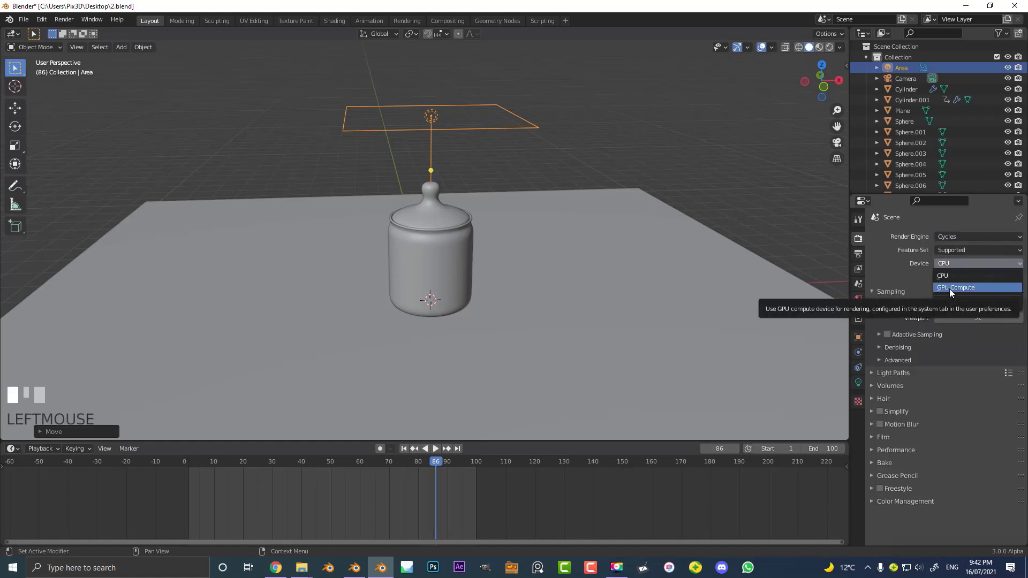
left_click(949, 288)
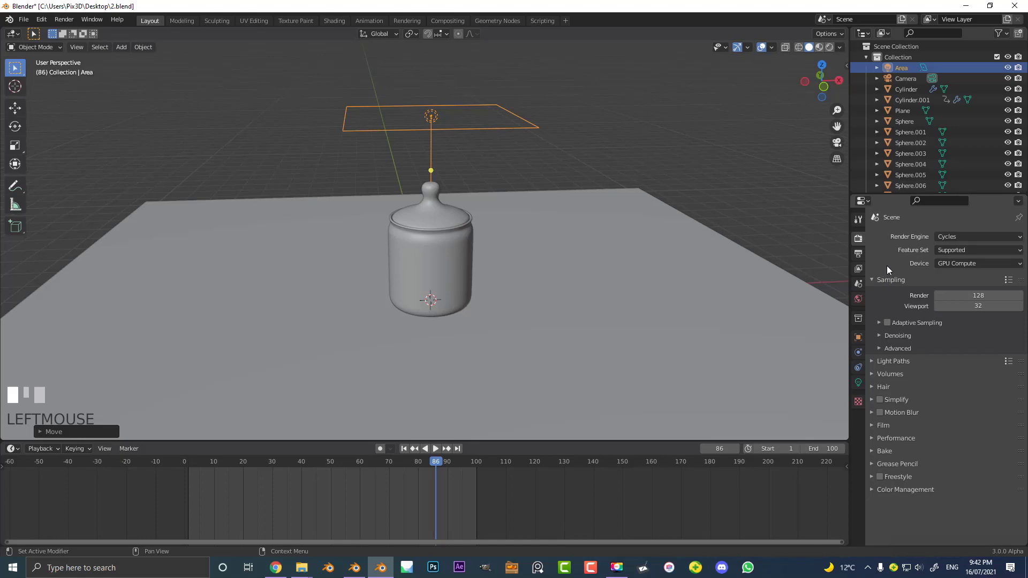
Step: Turn on render denoising with OptiX as the denoiser
left_click(892, 336)
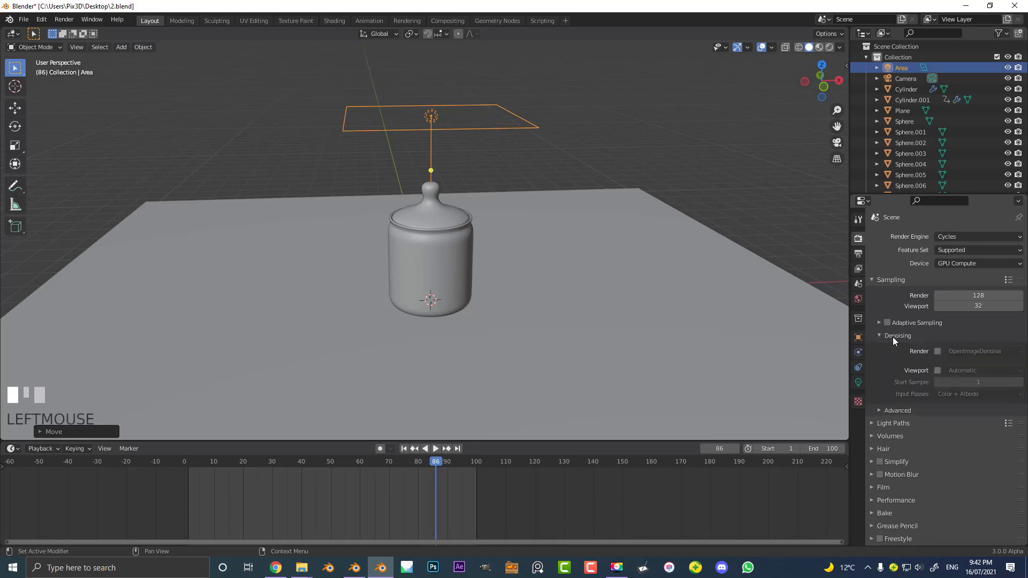
left_click(936, 351)
left_click(972, 352)
left_click(957, 364)
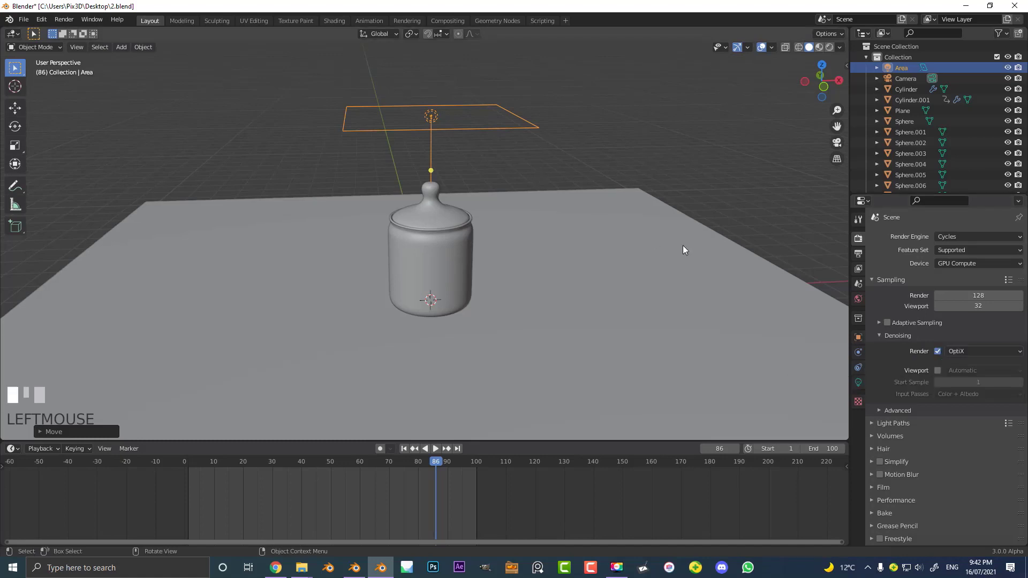
middle_click_drag(546, 189, 589, 172)
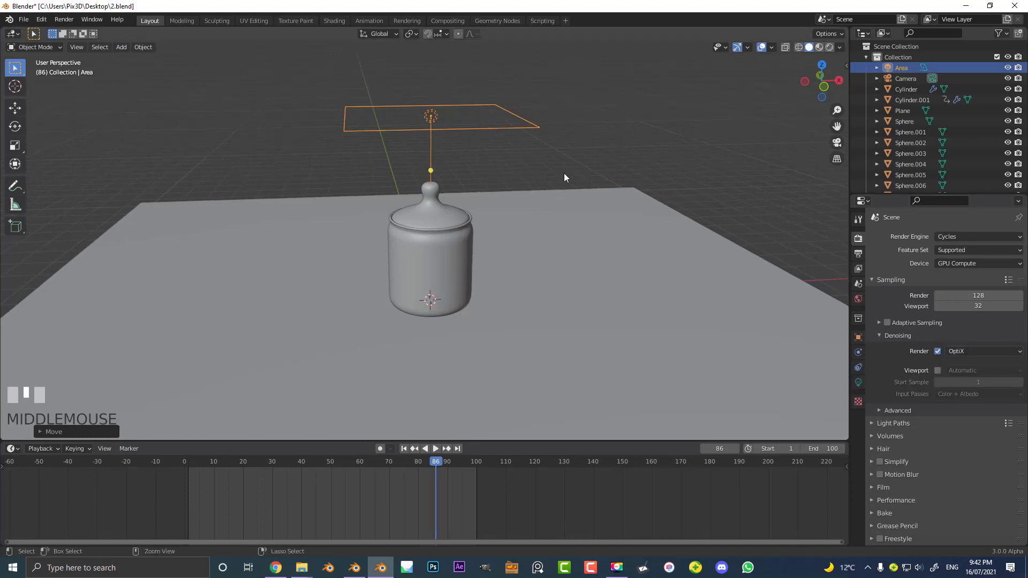
Step: Save the file and preview the camera view in Rendered shading
key("ctrl+s")
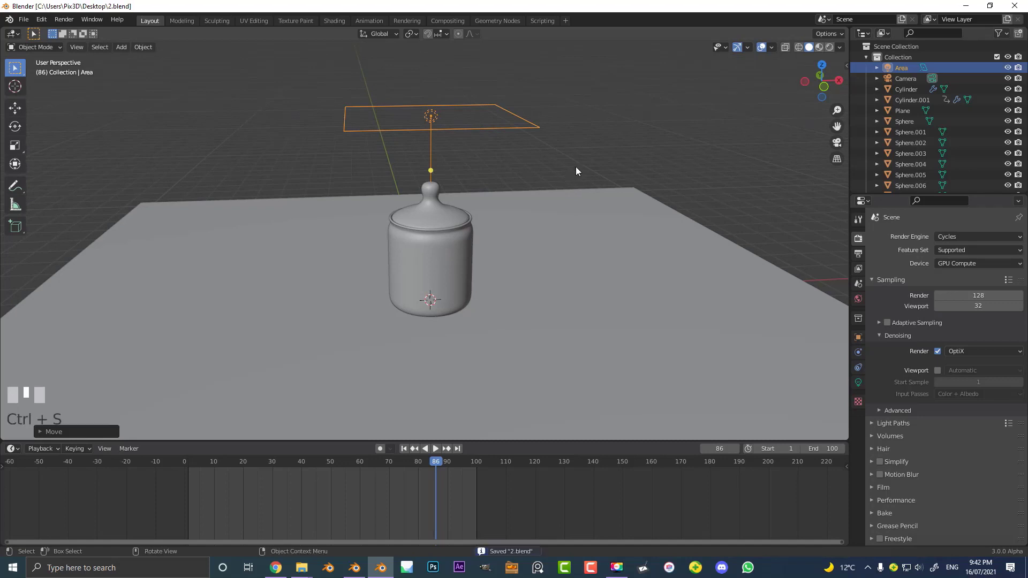
key("z")
left_click(582, 102)
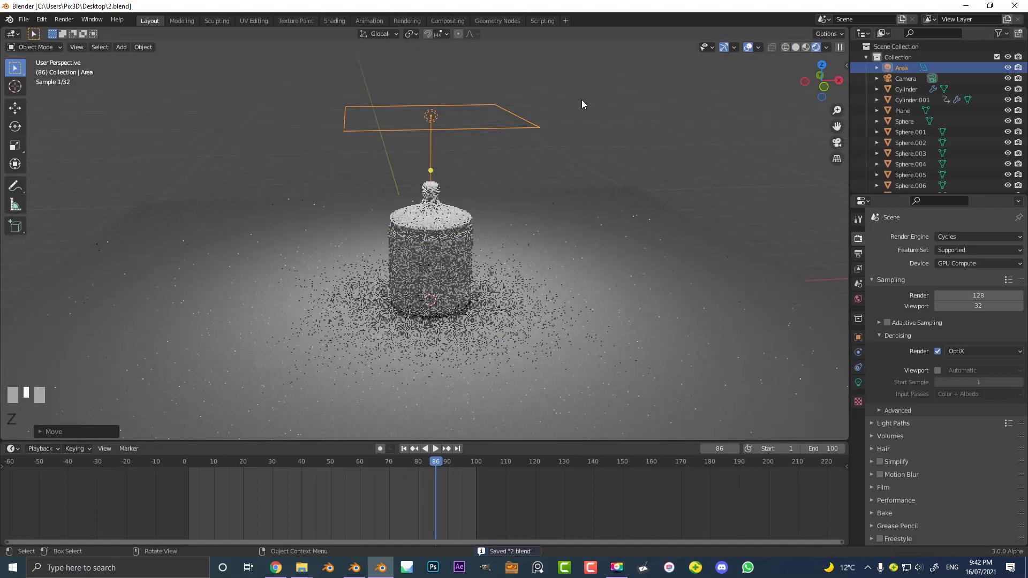
key("KP_0")
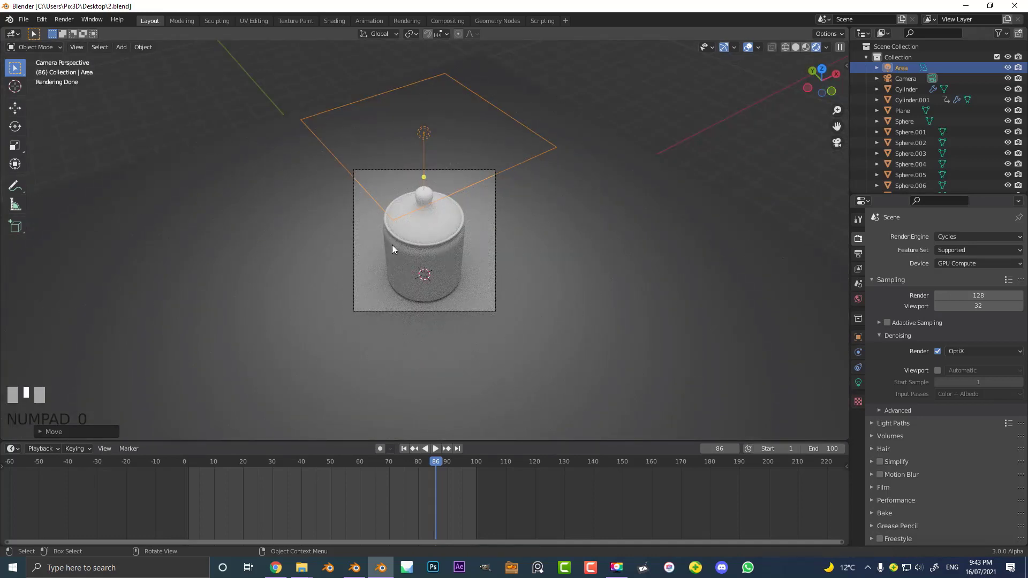
Step: Draw a render region (Ctrl+B) confining the live preview to the jar
key("ctrl+b")
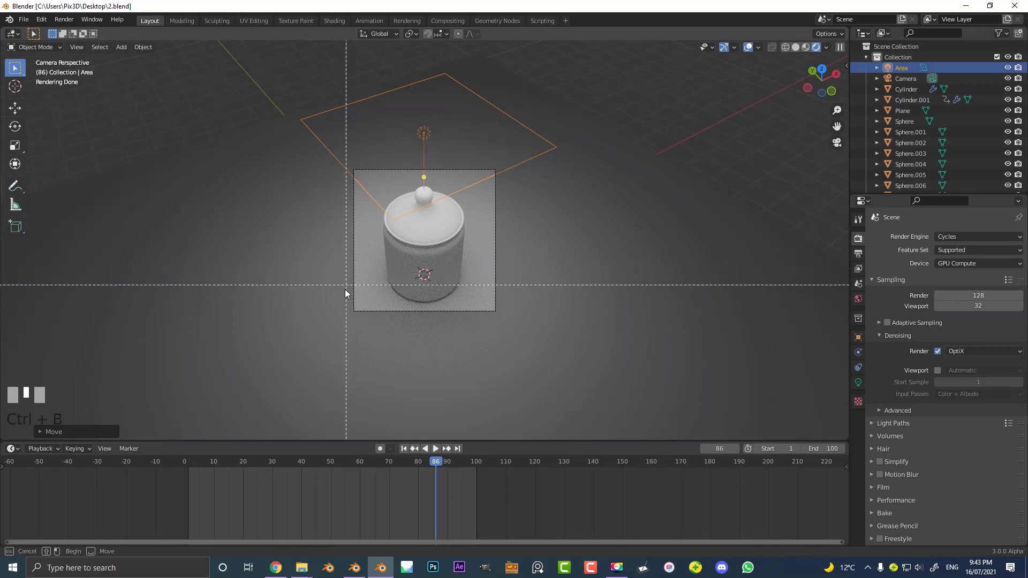
left_click_drag(284, 342, 532, 119)
scroll(531, 237, "up", 3)
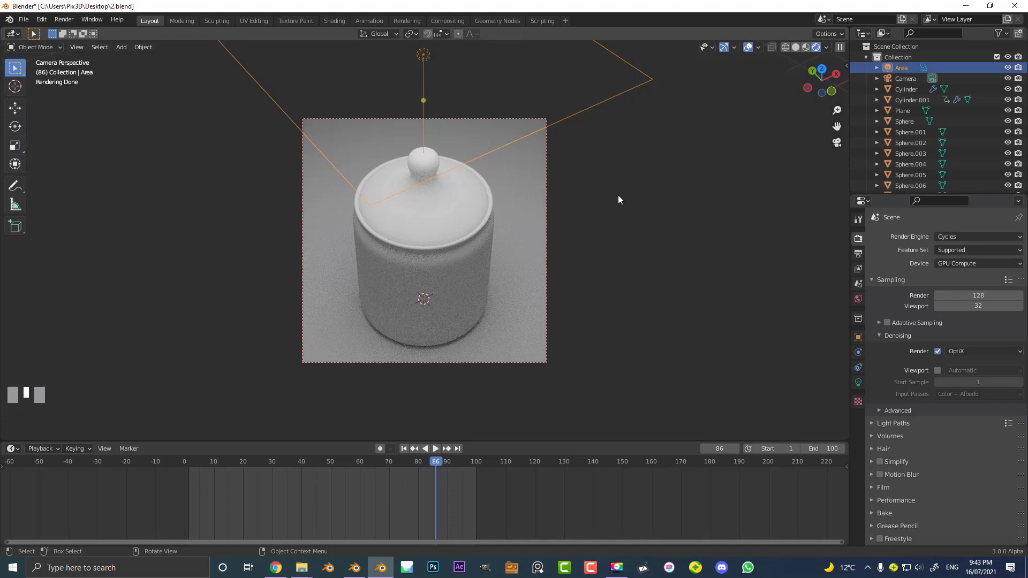
scroll(583, 170, "up", 1)
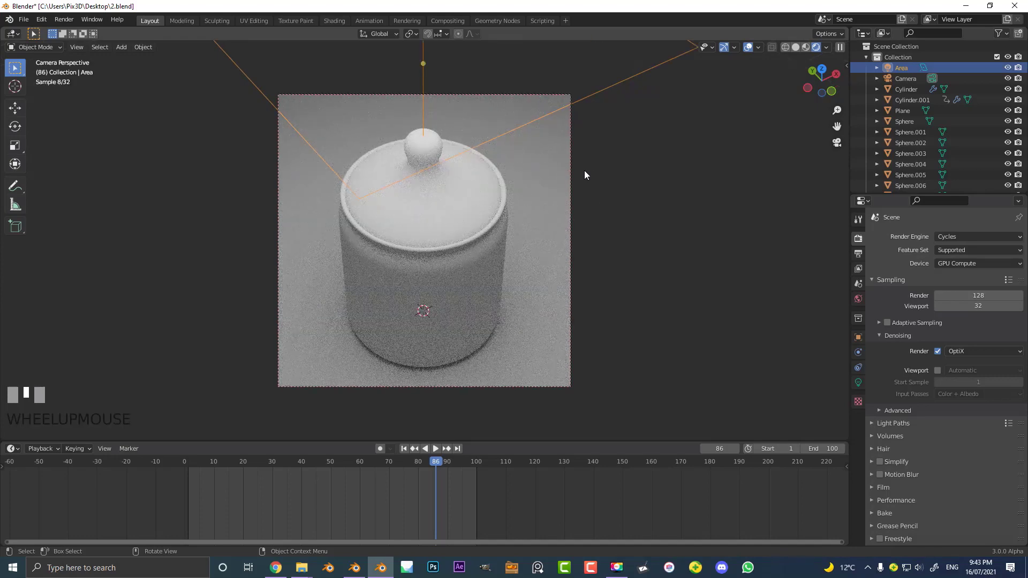
scroll(514, 185, "down", 3)
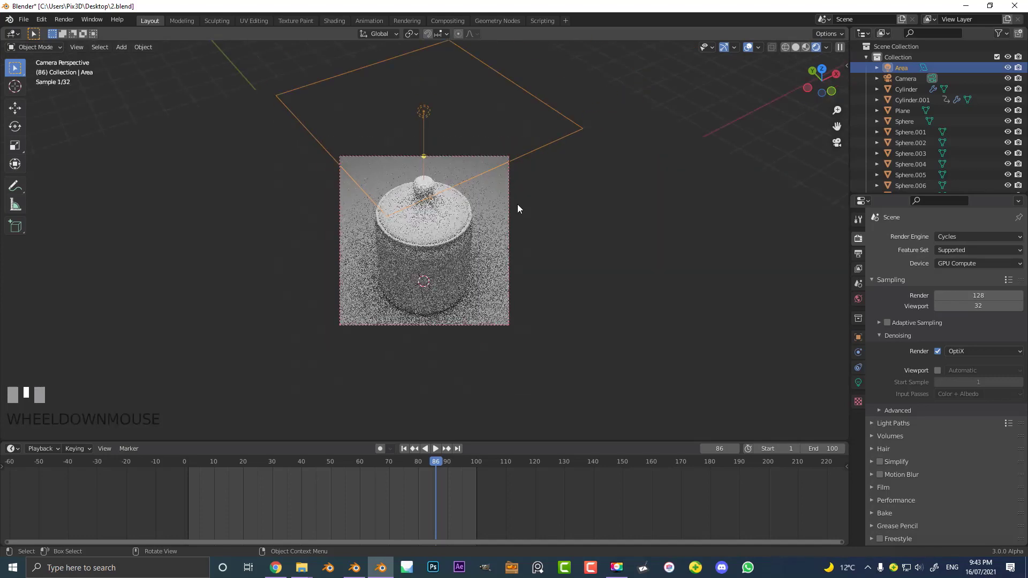
Step: Raise the area light vertically to a new height
key("g")
key("z")
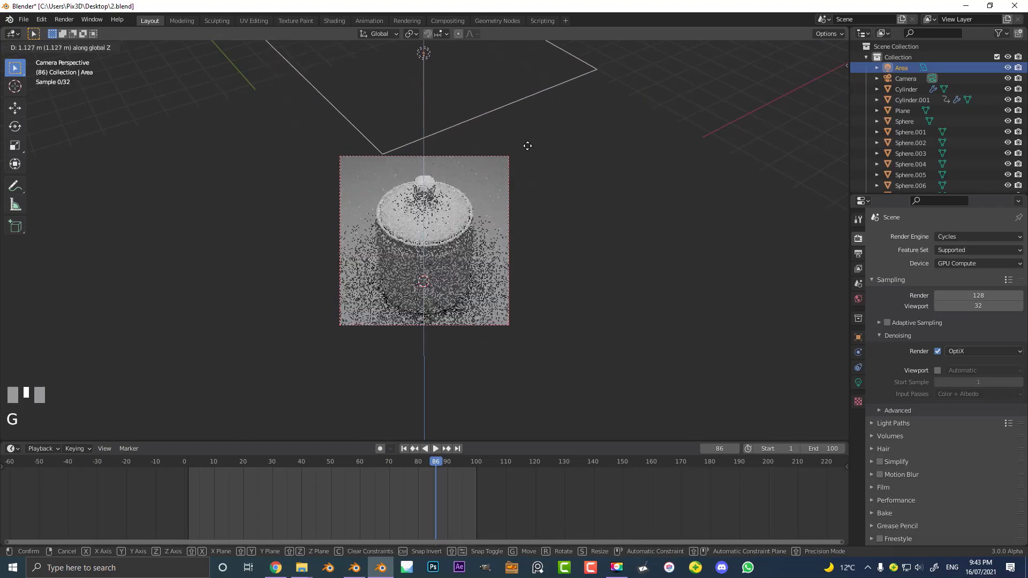
left_click(525, 160)
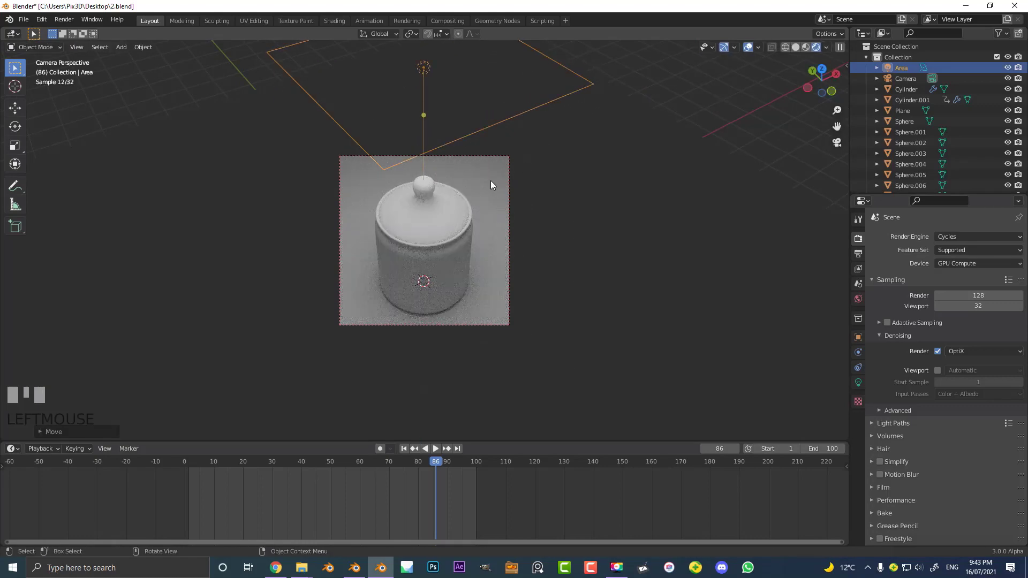
middle_click_drag(491, 183, 449, 175)
Step: Duplicate the light twice, placing and rotating each copy around the jar
key("shift+d")
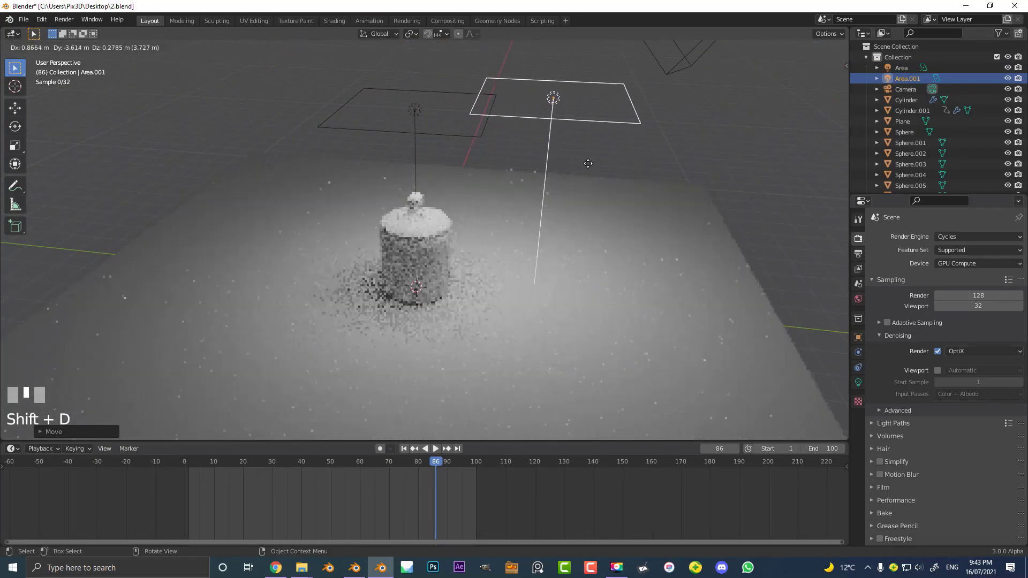
left_click(544, 177)
key("r")
left_click(503, 300)
key("KP_7")
key("shift+d")
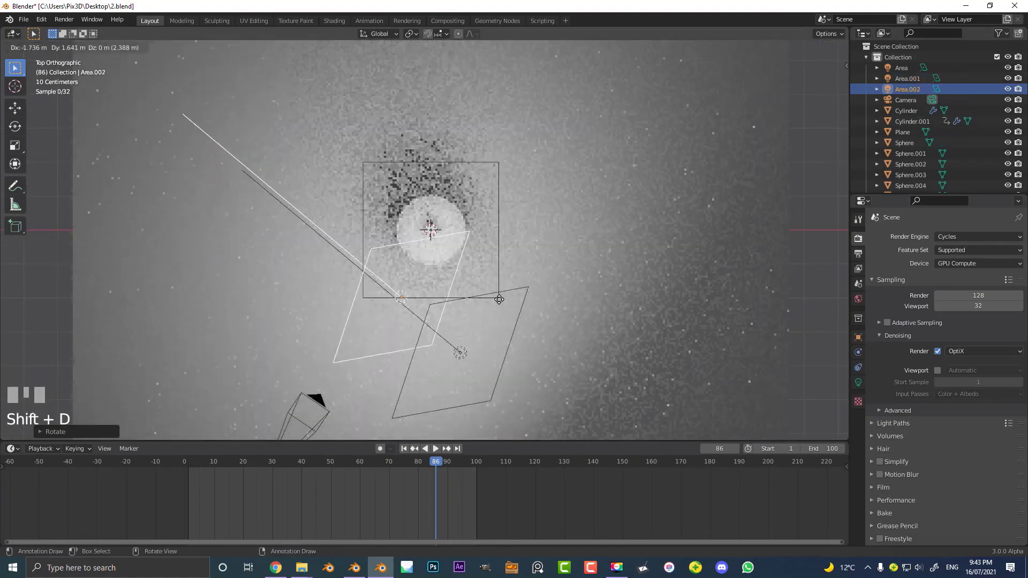
left_click(381, 219)
scroll(648, 175, "down", 3)
key("r")
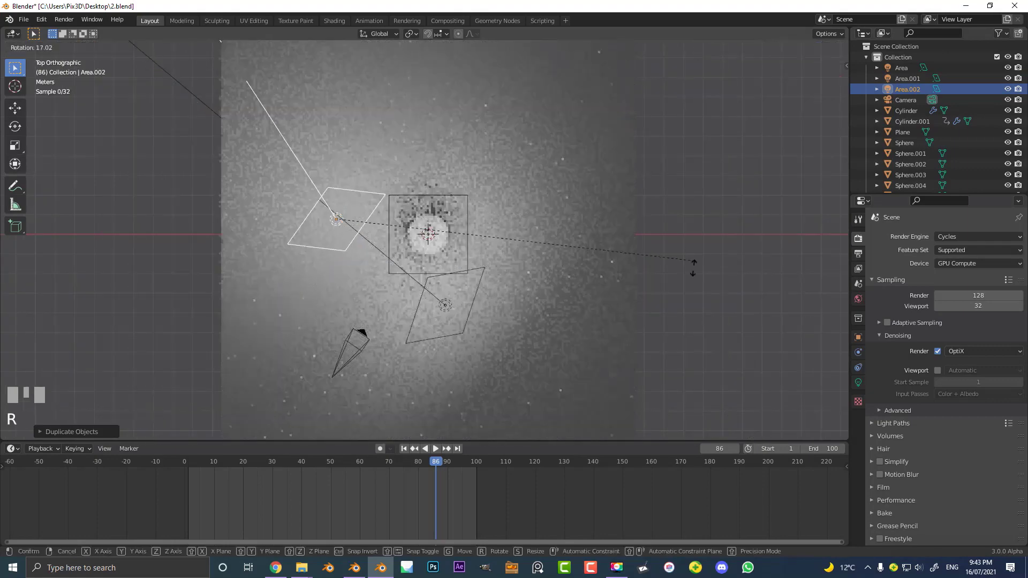
left_click(589, 100)
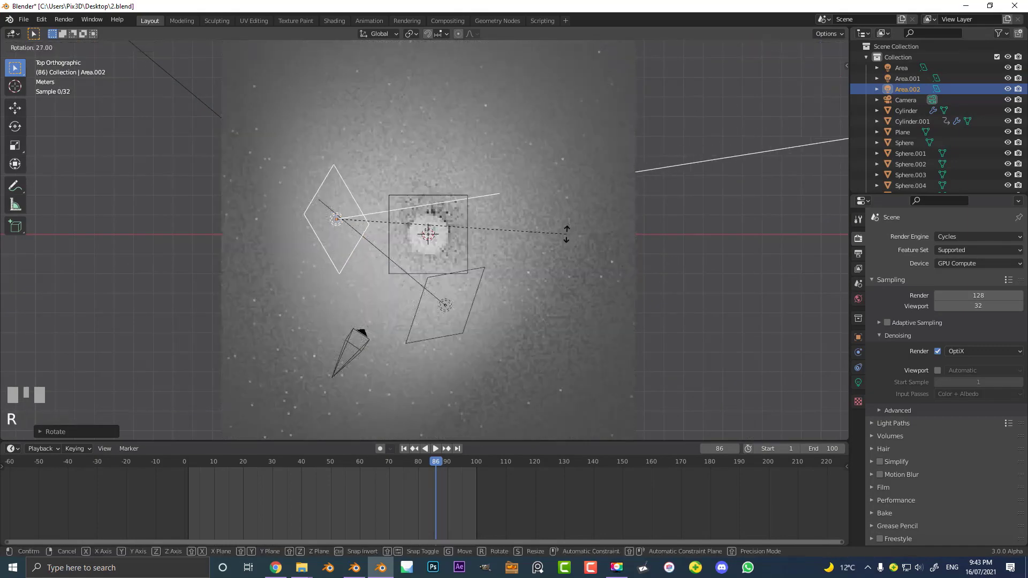
Step: Add a fourth rotated copy, Area.003, up and right, then view through the camera
key("shift+d")
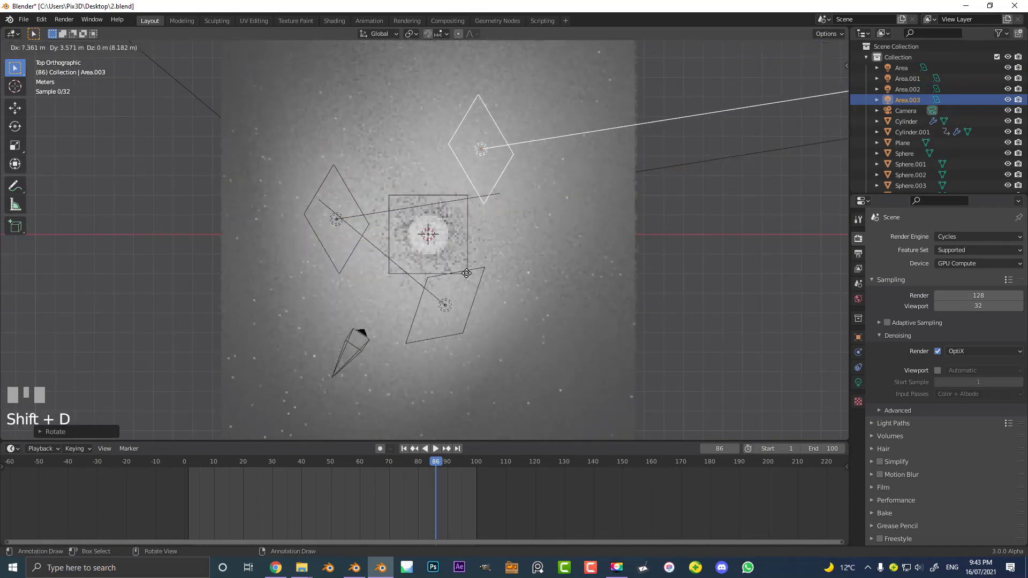
left_click(487, 269)
key("r")
left_click(172, 326)
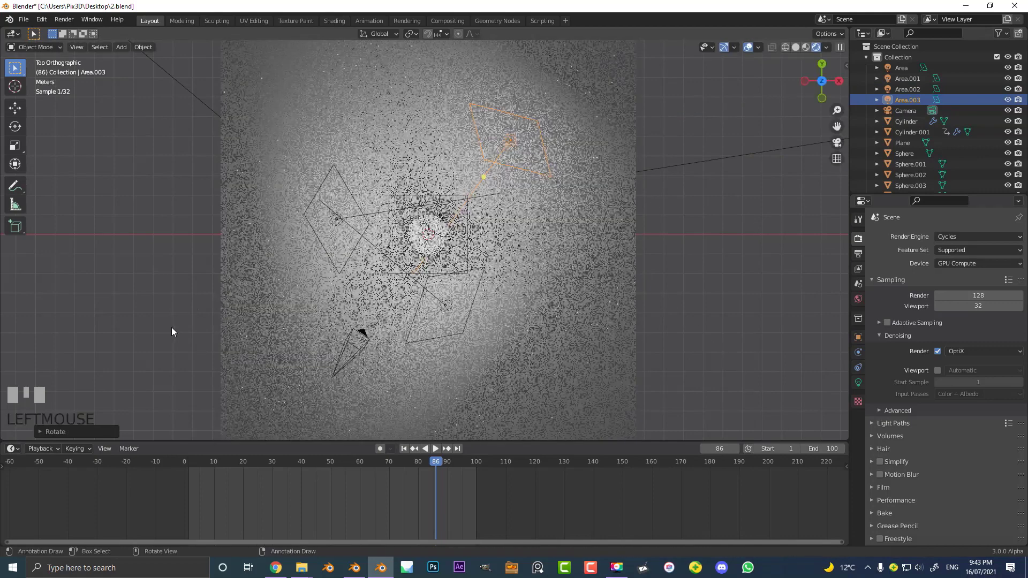
key("KP_0")
scroll(372, 227, "up", 3)
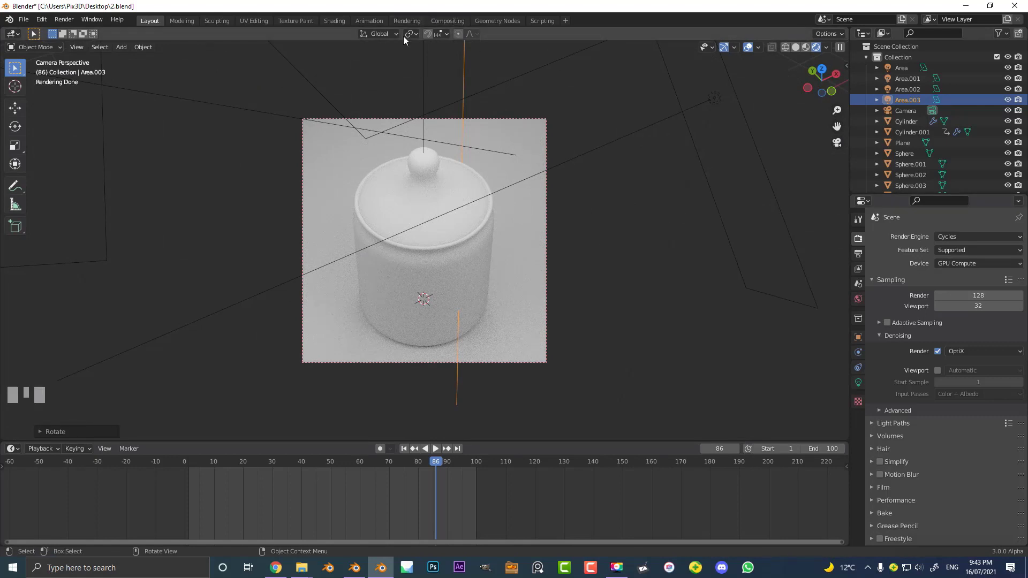
Step: Open the Shading workspace and show the camera view in Rendered shading
left_click(333, 21)
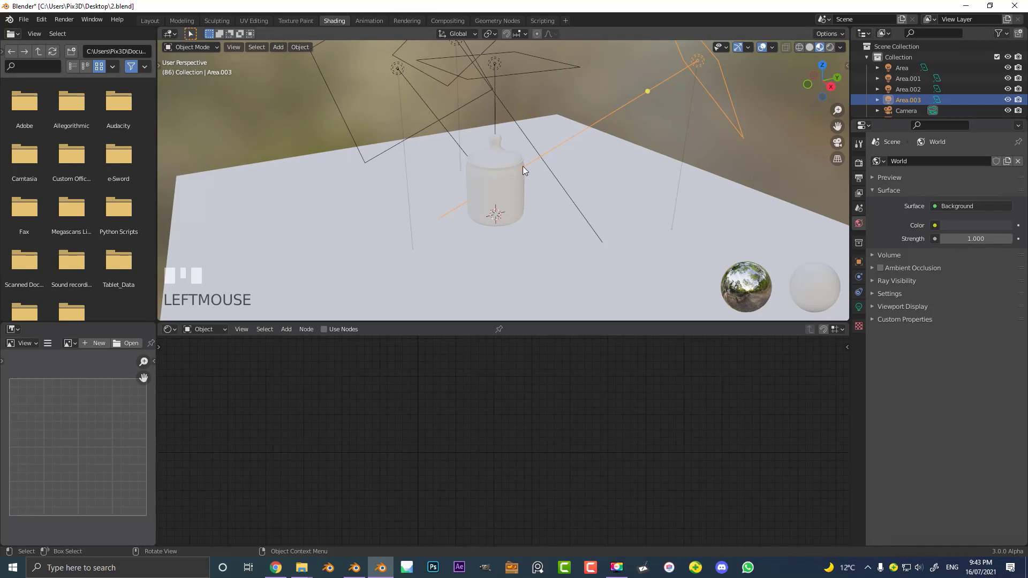
key("KP_0")
scroll(519, 170, "down", 3)
key("z")
key("z")
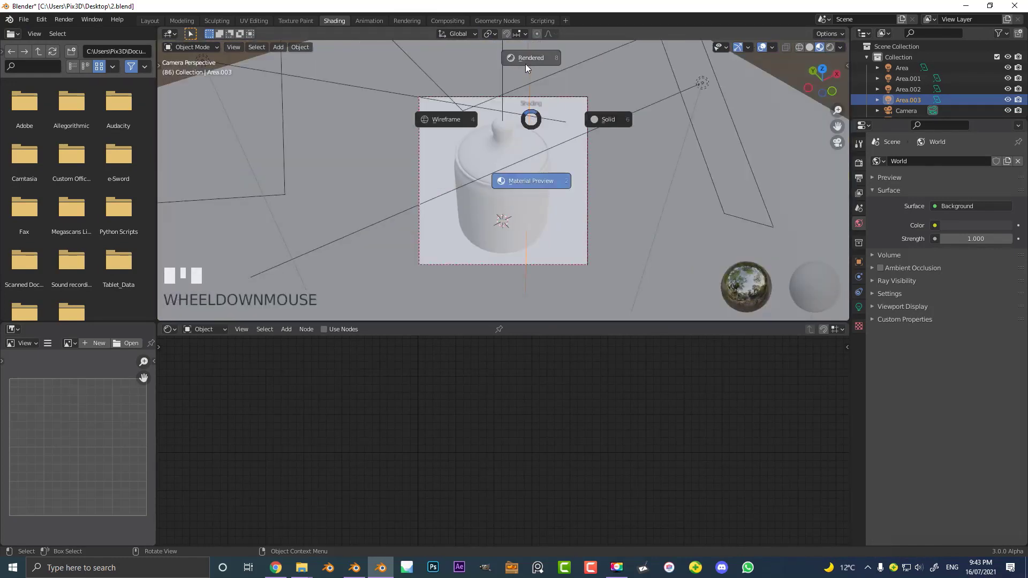
key("z")
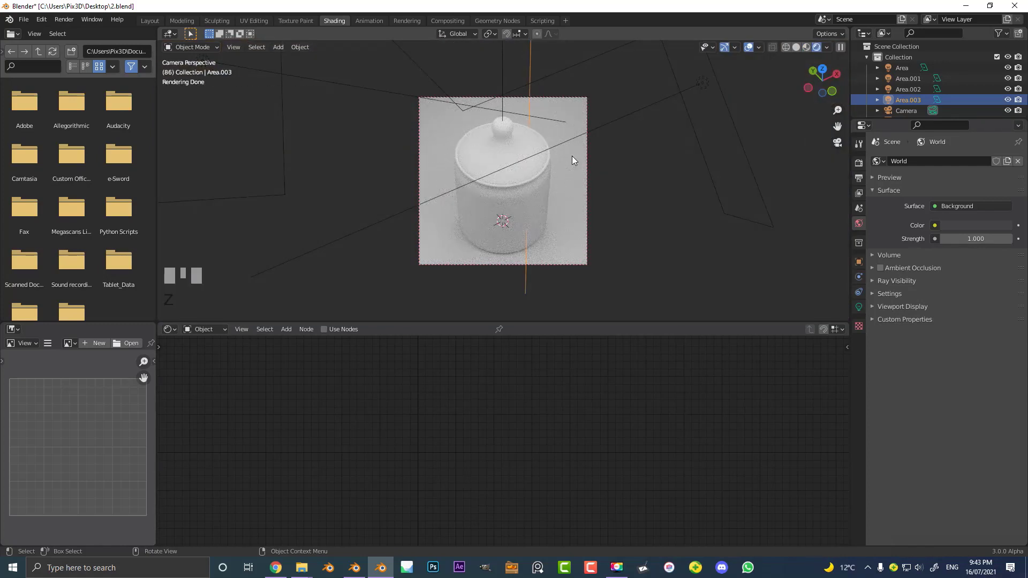
key("z")
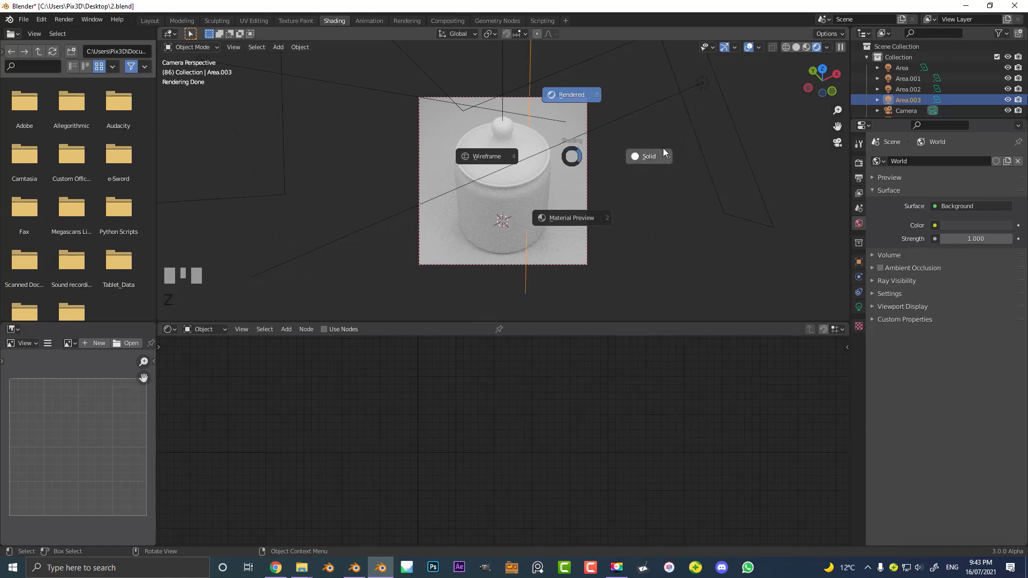
left_click(571, 96)
scroll(541, 157, "up", 3)
scroll(541, 181, "down", 2)
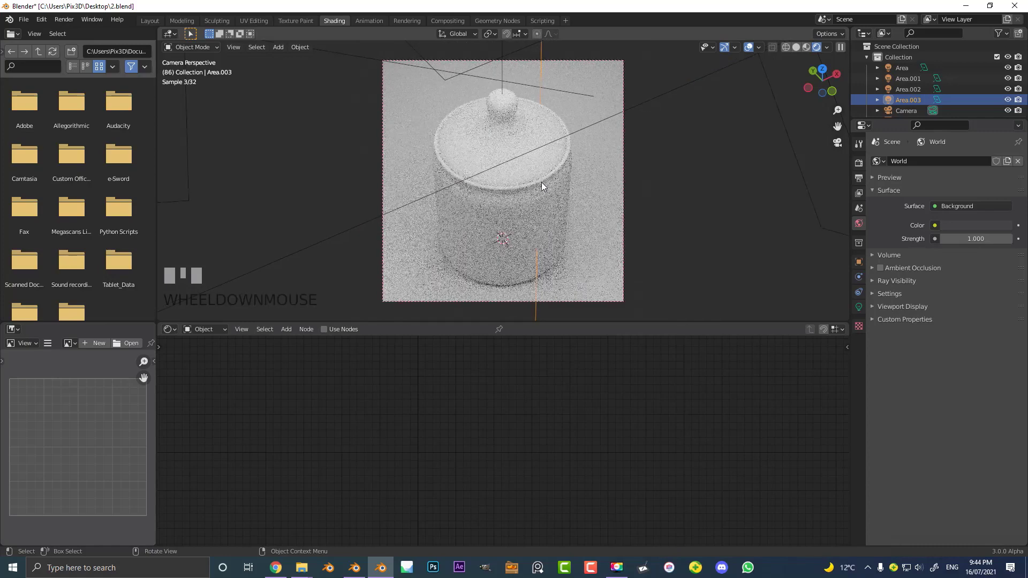
Step: Create Material.001 on the floor plane with a light lavender-purple base colour
left_click(603, 149)
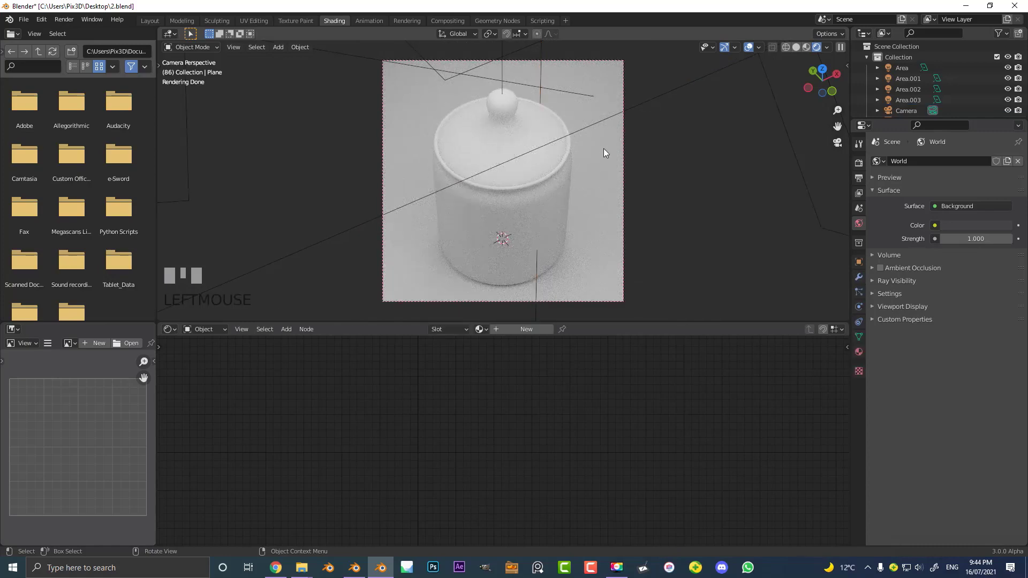
left_click(534, 333)
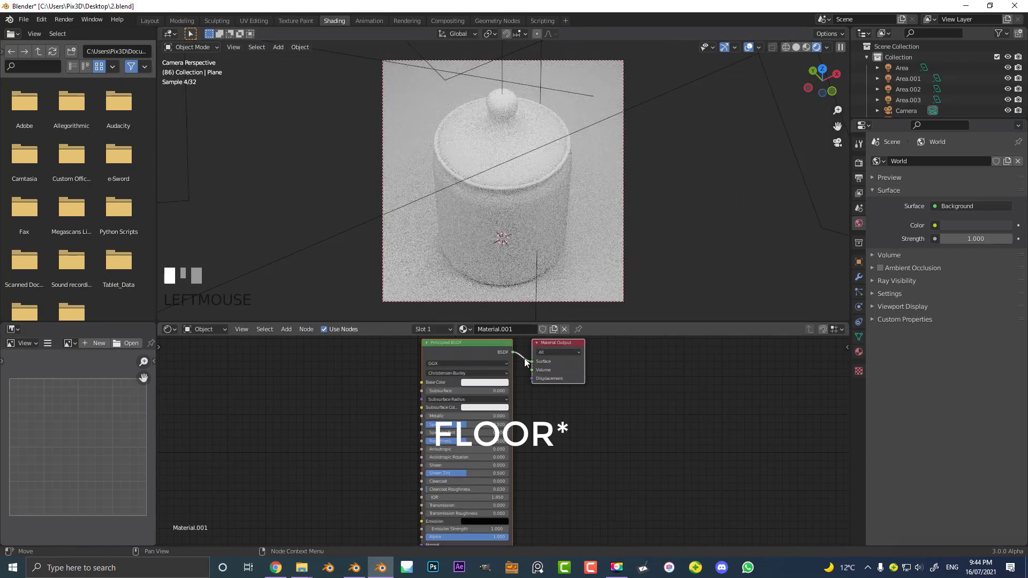
left_click(497, 383)
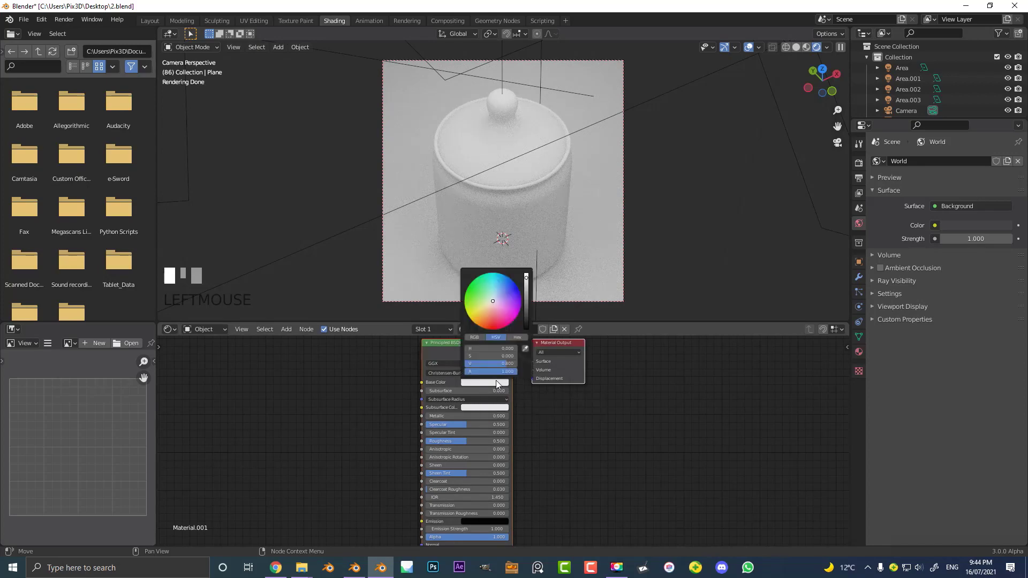
left_click(502, 301)
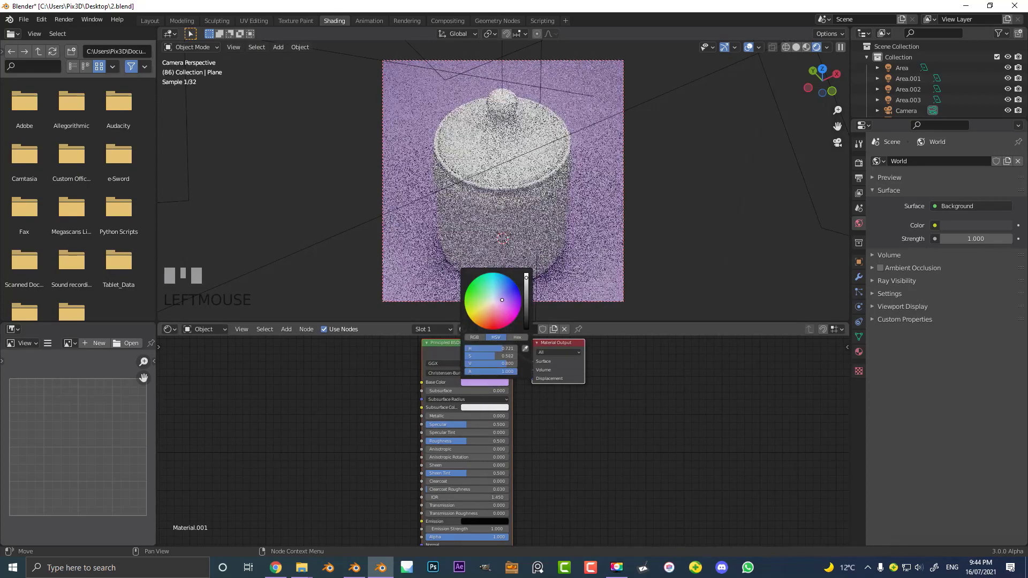
left_click(483, 382)
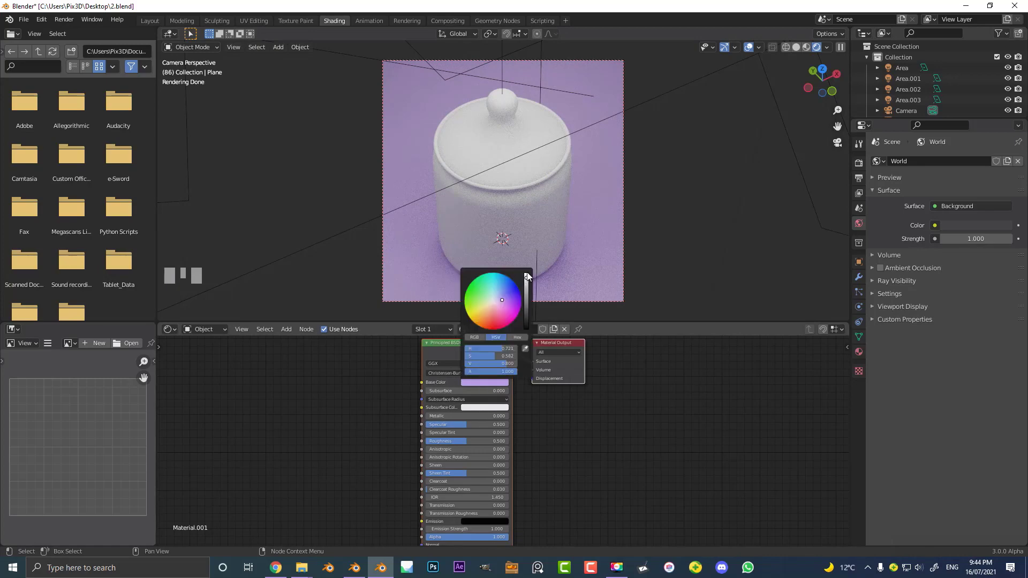
left_click(527, 275)
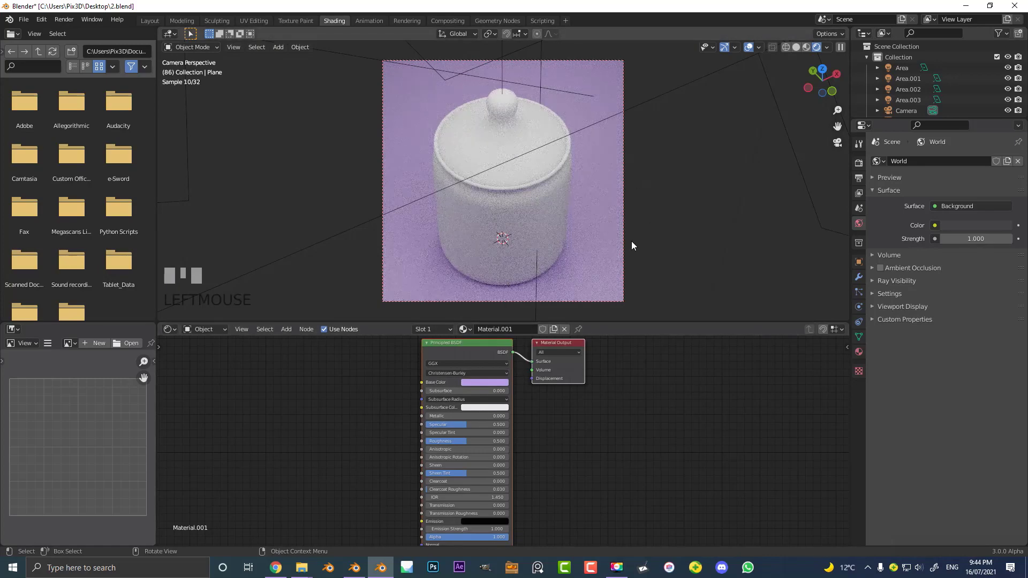
Step: Create a new material on the jar body and delete its Principled BSDF node
left_click(563, 185)
left_click(514, 329)
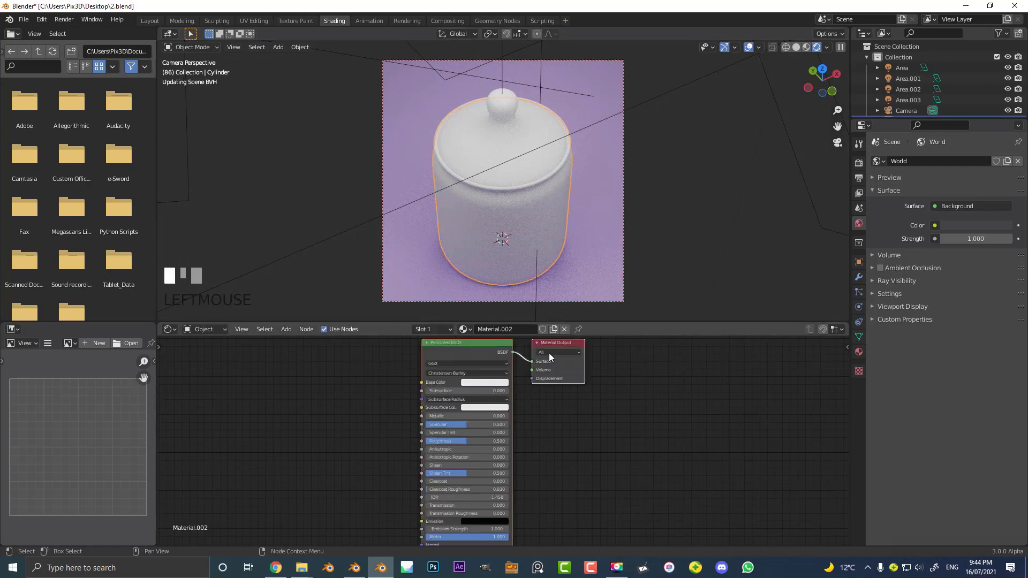
middle_click_drag(530, 436, 544, 456)
left_click_drag(397, 389, 339, 399)
key("x")
scroll(393, 392, "up", 2)
Step: Add a Glass BSDF node and connect it to the output's Surface input
key("shift+a")
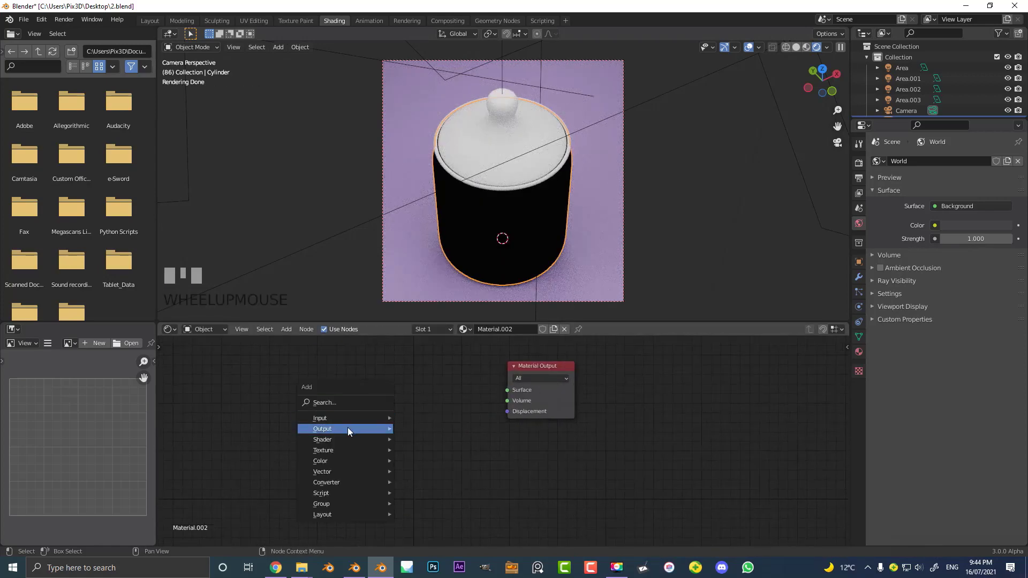
left_click(325, 404)
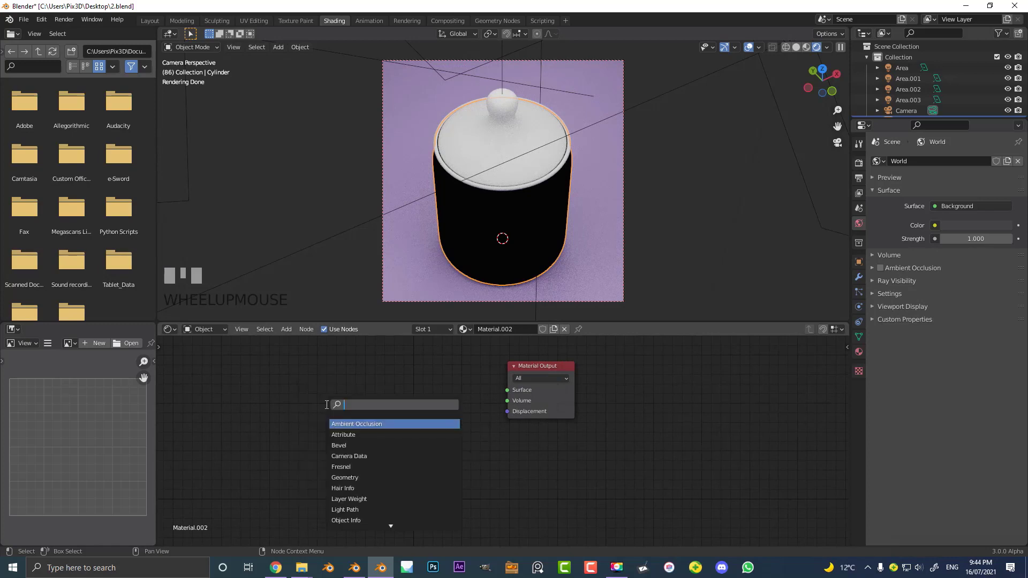
type("glass")
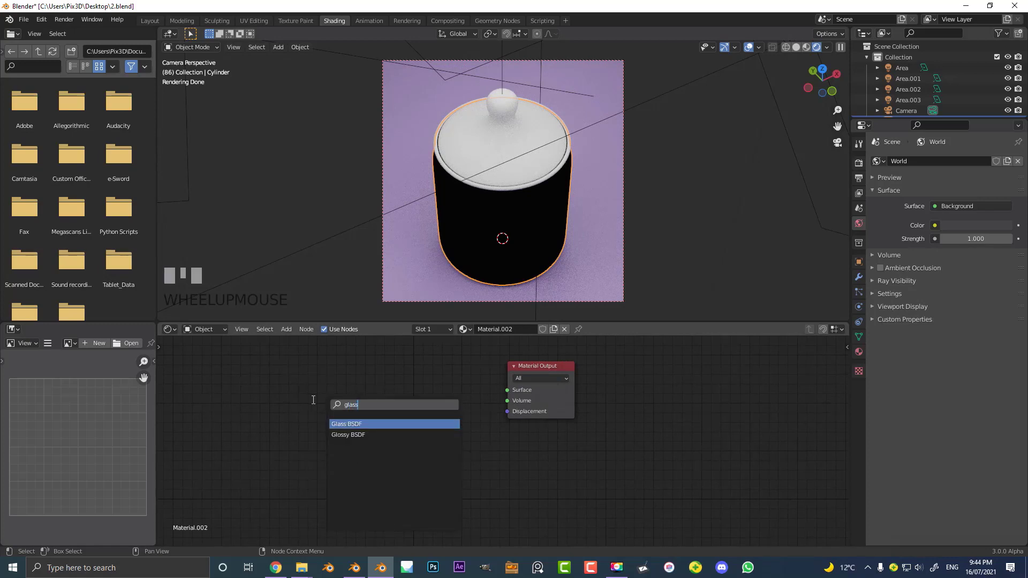
key("Up")
key("Return")
left_click(381, 375)
left_click_drag(371, 378, 513, 393)
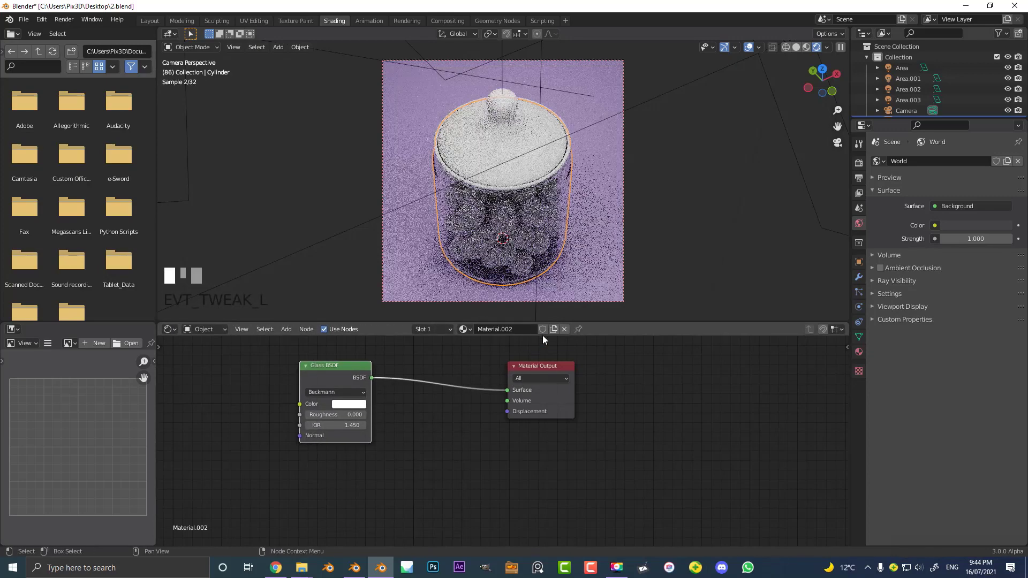
Step: Set the glass colour to pure white and roughness to 0.05
left_click(356, 405)
left_click(355, 406)
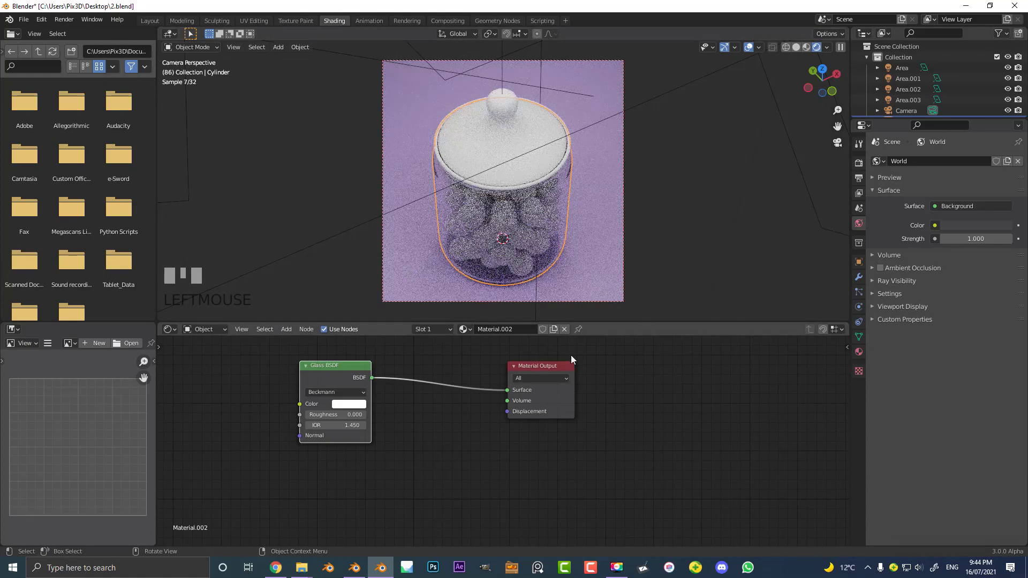
left_click(355, 405)
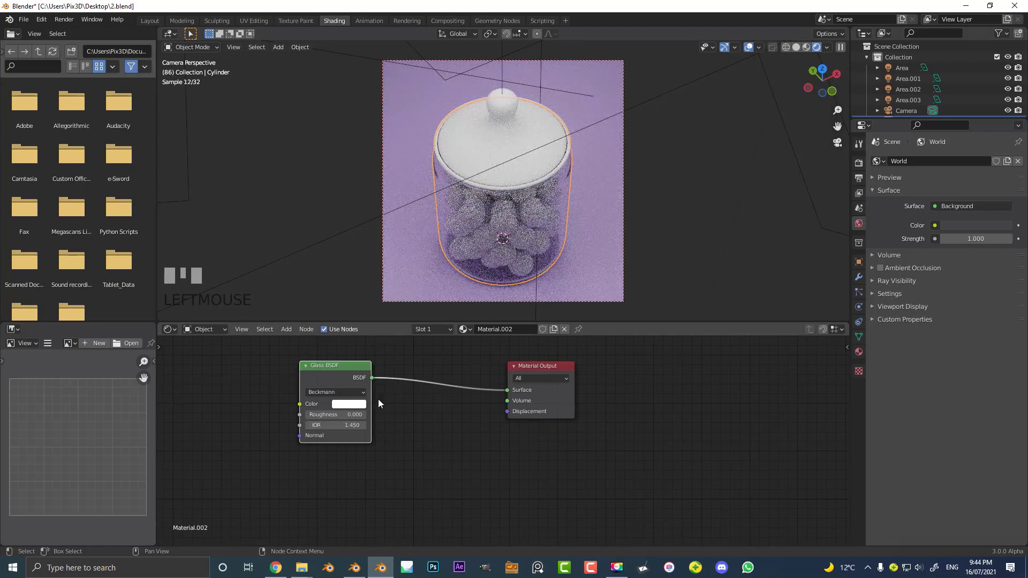
type("0.05")
key("Return")
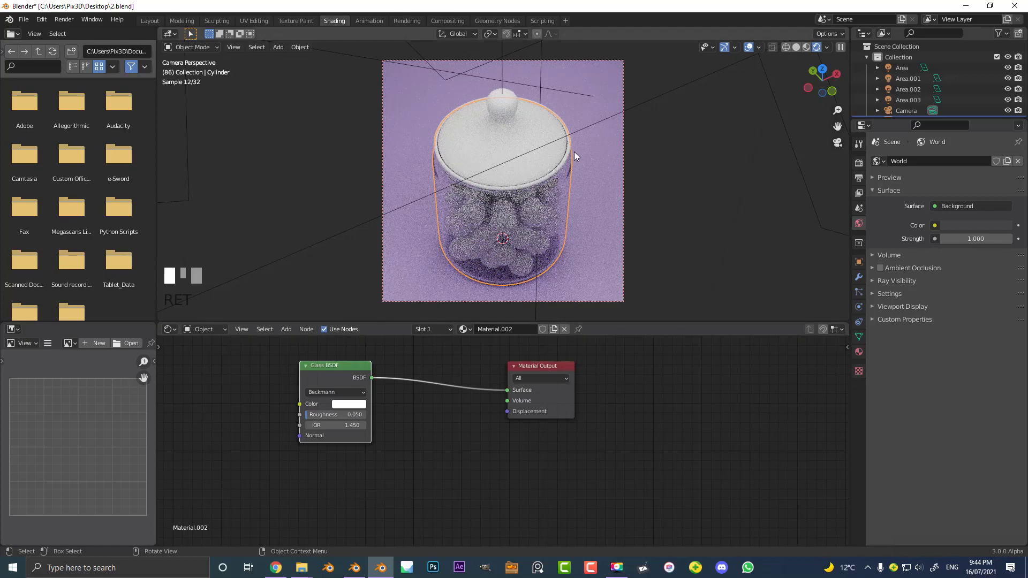
Step: Assign Material.002 to the lid and rename it 'glass'
left_click(511, 111)
left_click(480, 328)
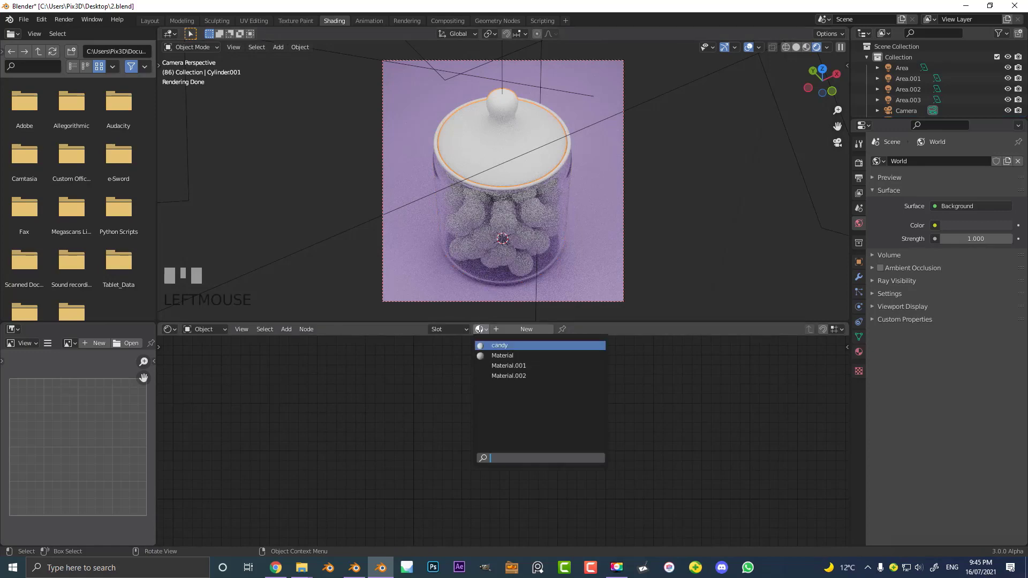
left_click(510, 378)
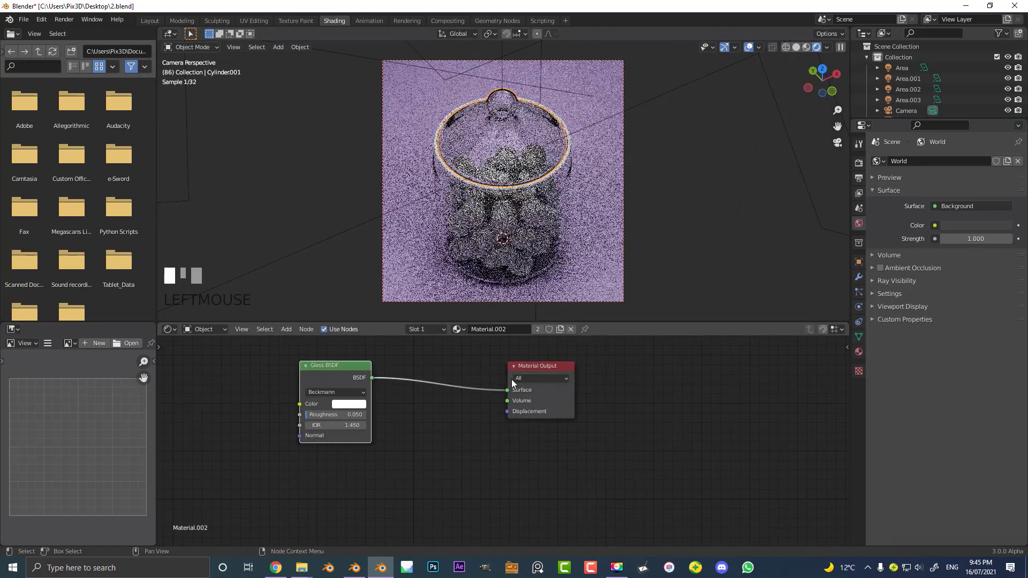
double_click(524, 326)
type("glass")
key("Return")
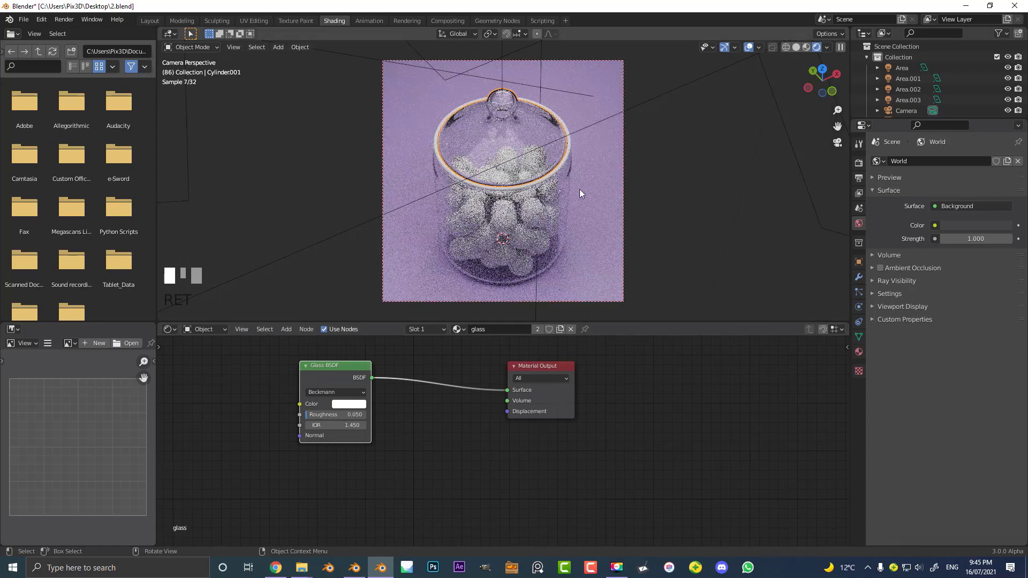
Step: Rename the floor plane's material to 'bg', then to 'floor'
left_click(577, 250)
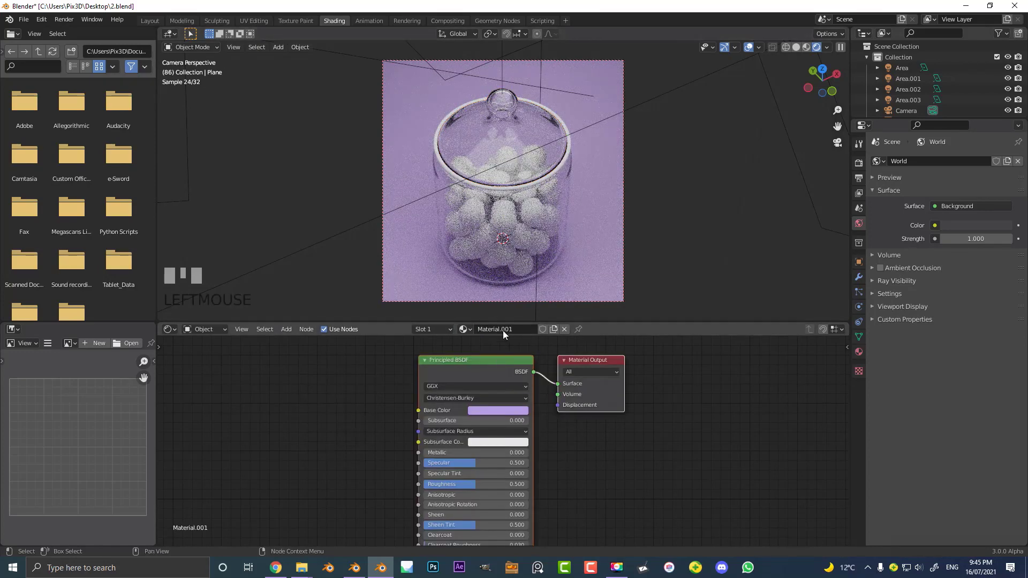
double_click(517, 329)
type("bg")
key("Return")
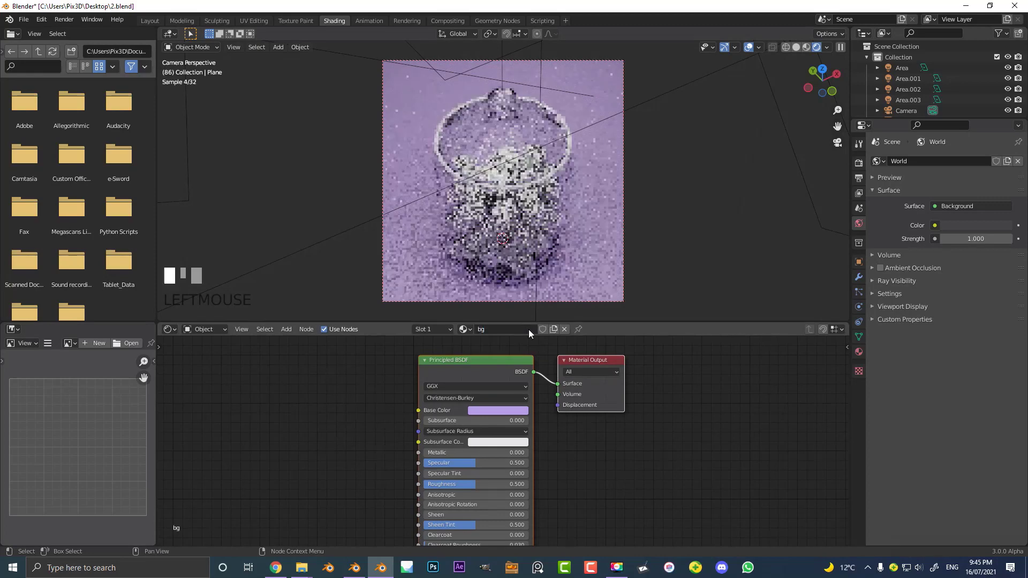
double_click(517, 329)
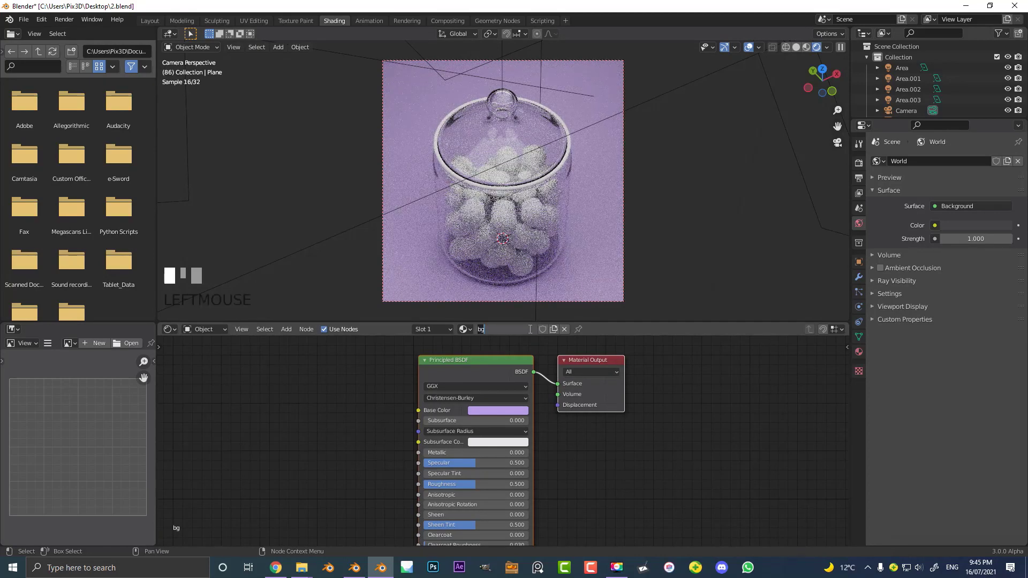
type("floor")
key("Return")
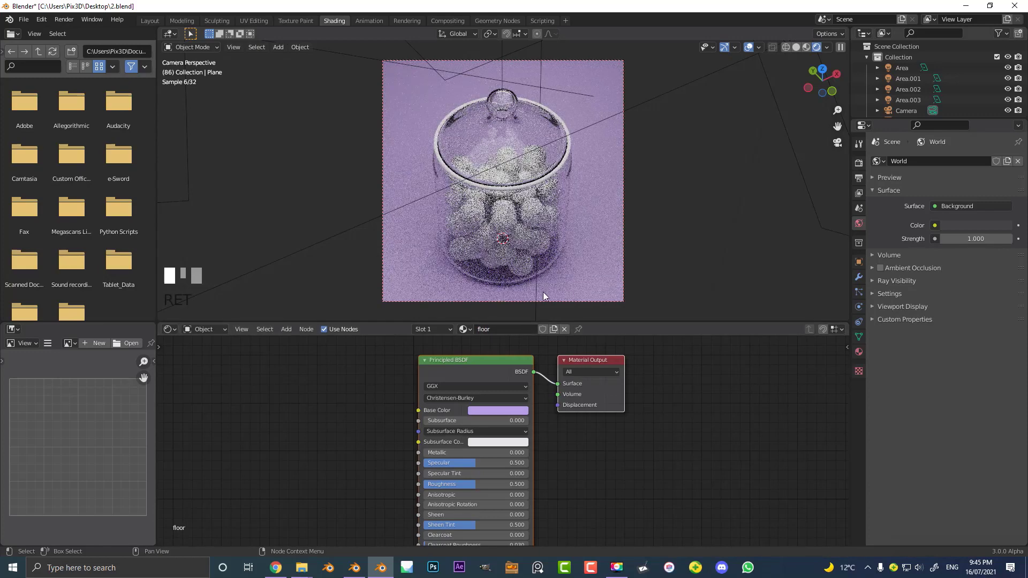
Step: Create a new fully metallic material on the jar's rim ring
left_click(546, 178)
key("g")
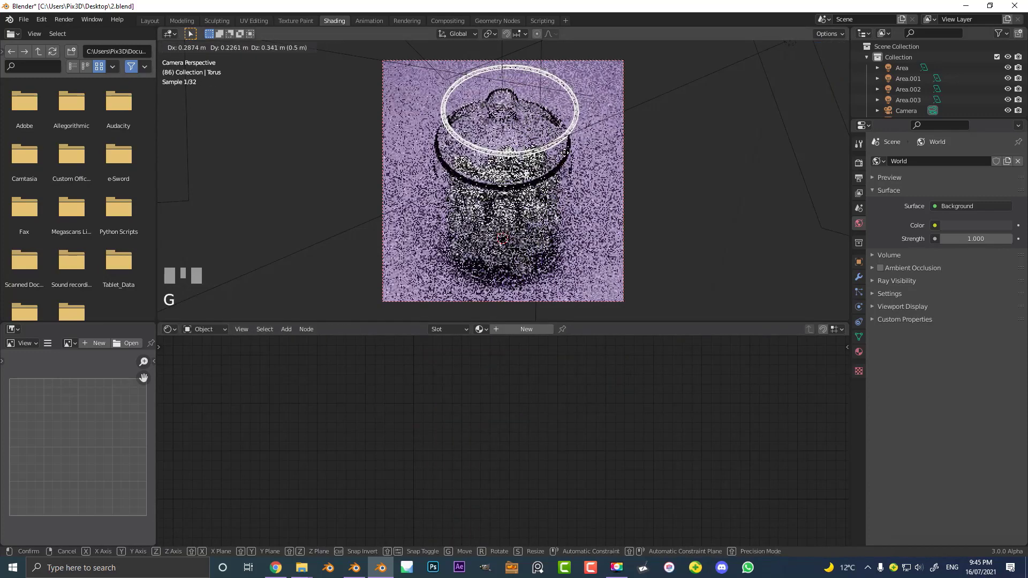
right_click(569, 154)
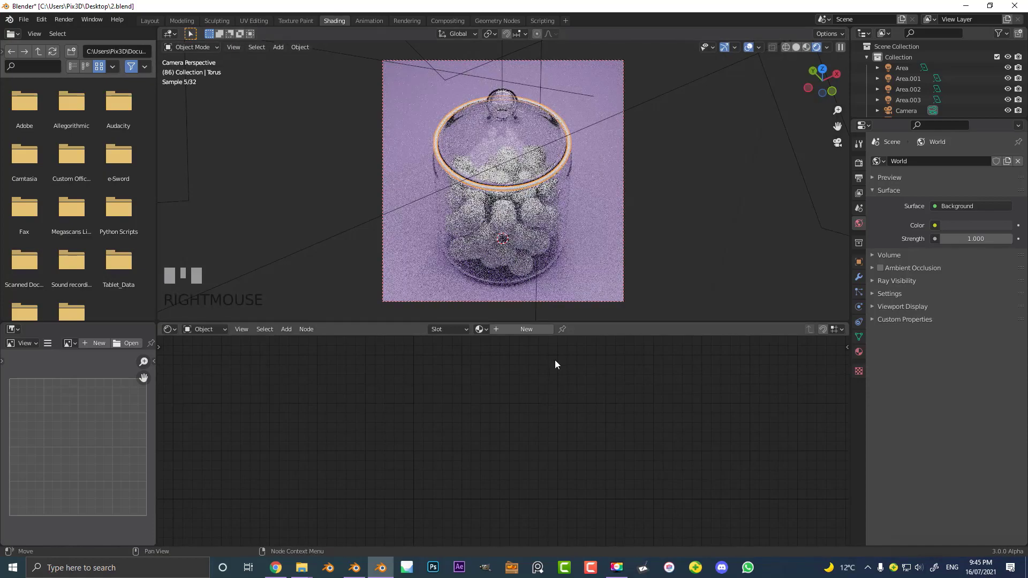
left_click(526, 329)
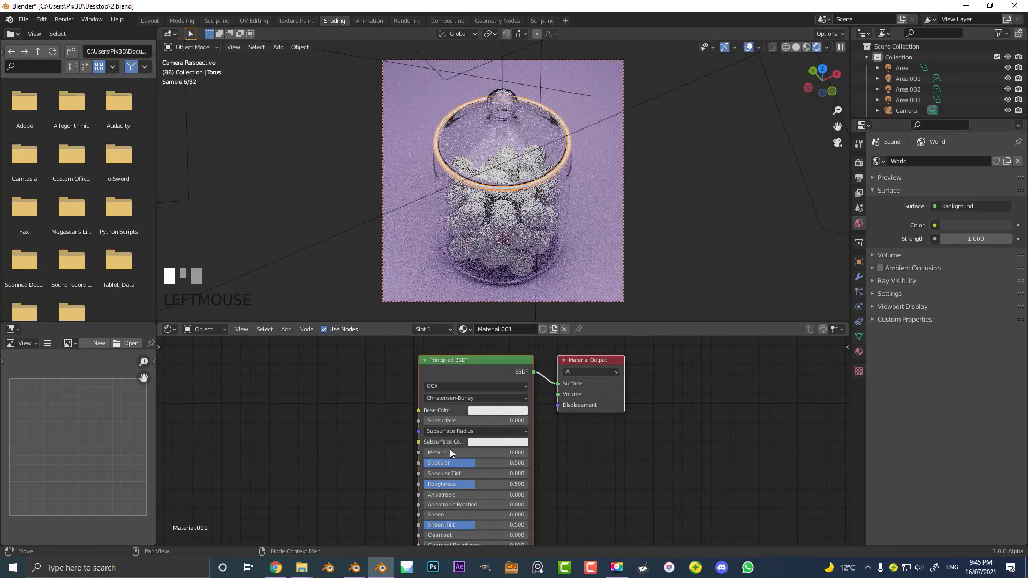
left_click_drag(429, 452, 527, 452)
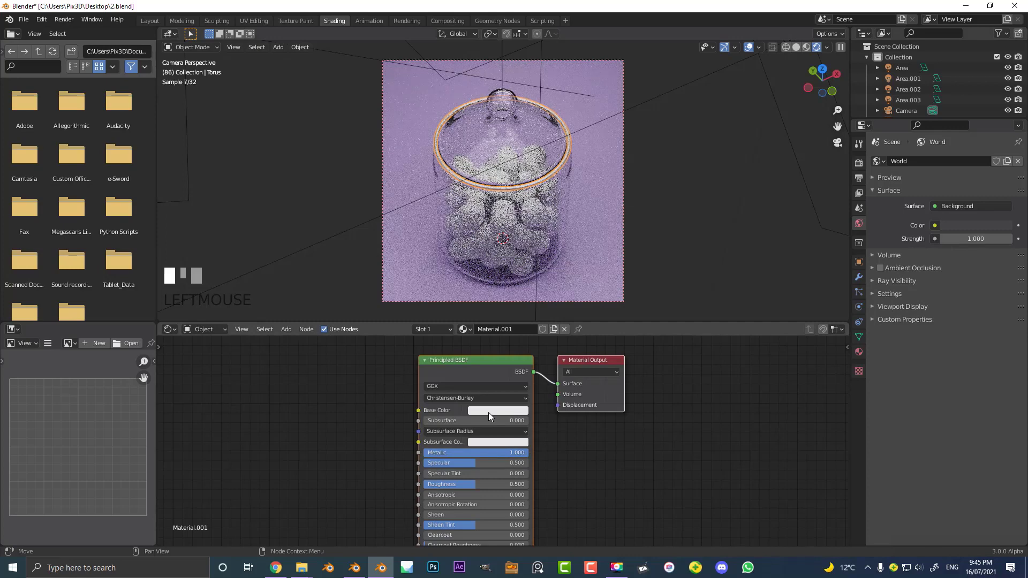
Step: Make the rim yellow with roughness 0.323, name the material 'gold', and deselect all
left_click(488, 412)
left_click(497, 319)
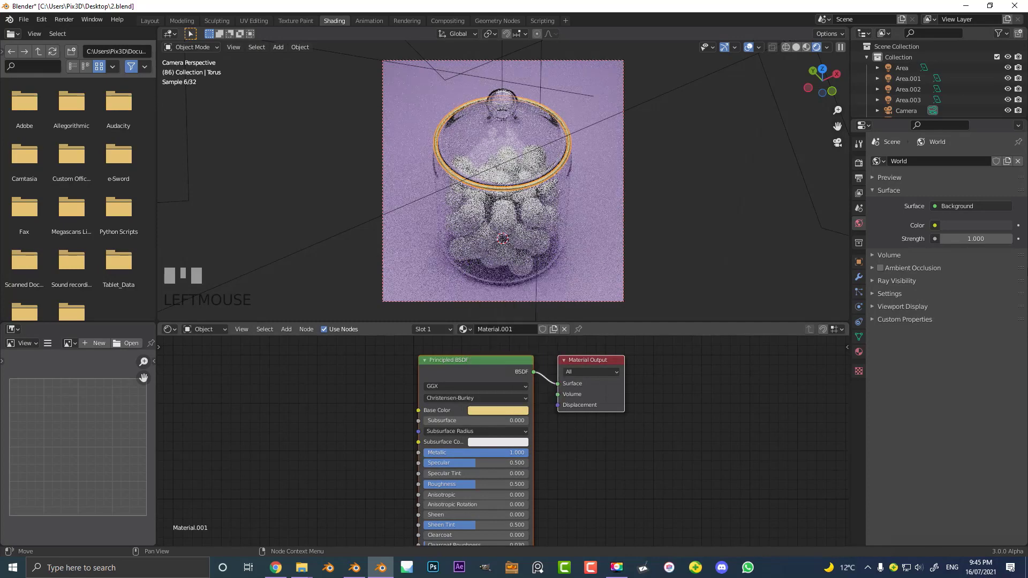
left_click_drag(478, 484, 460, 484)
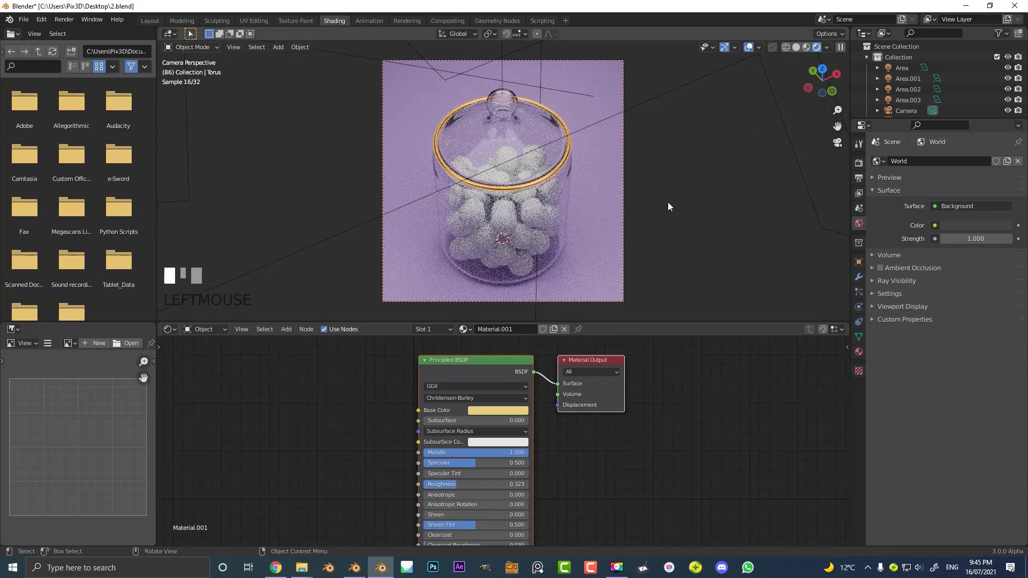
left_click(493, 329)
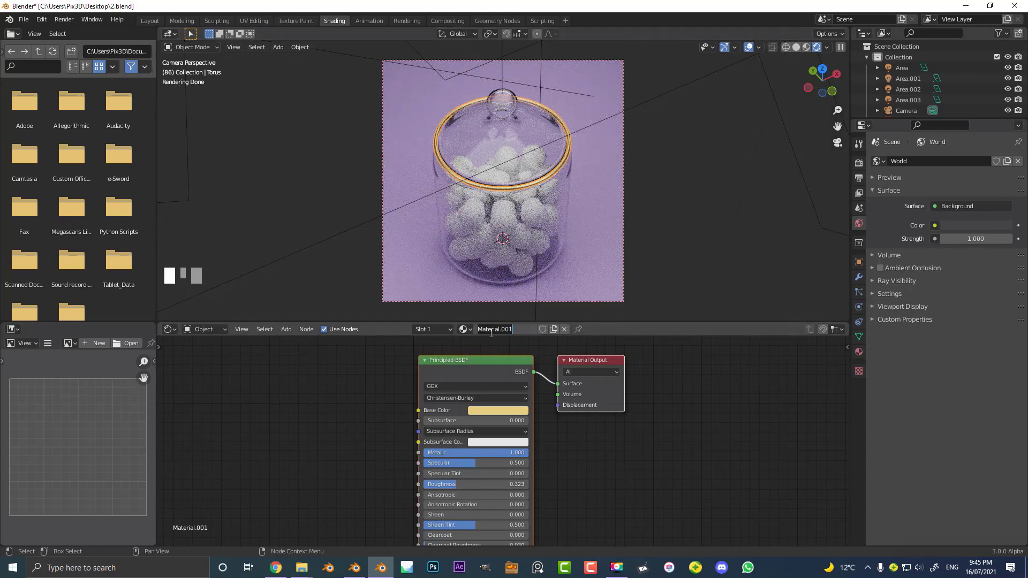
type("gold")
key("Return")
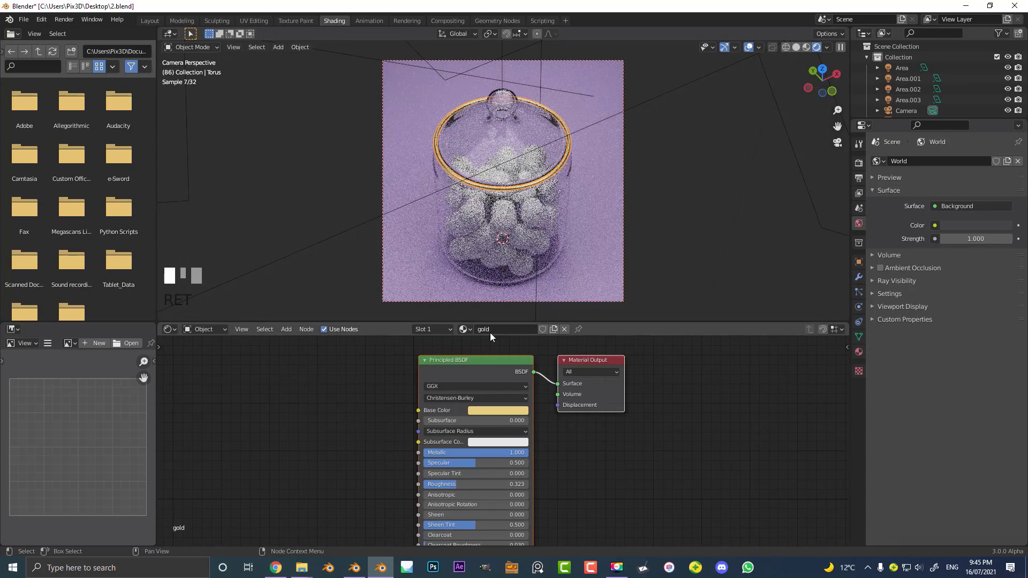
key("alt+a")
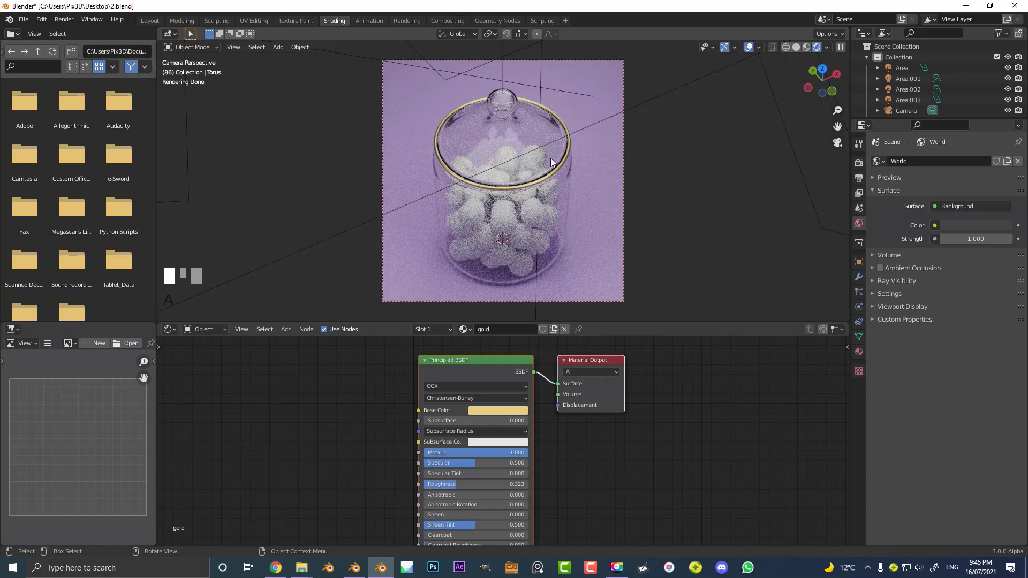
Step: Switch to Solid shading and hide the jar lid to expose the candies
key("z")
left_click(581, 155)
scroll(590, 139, "up", 2)
left_click(458, 134)
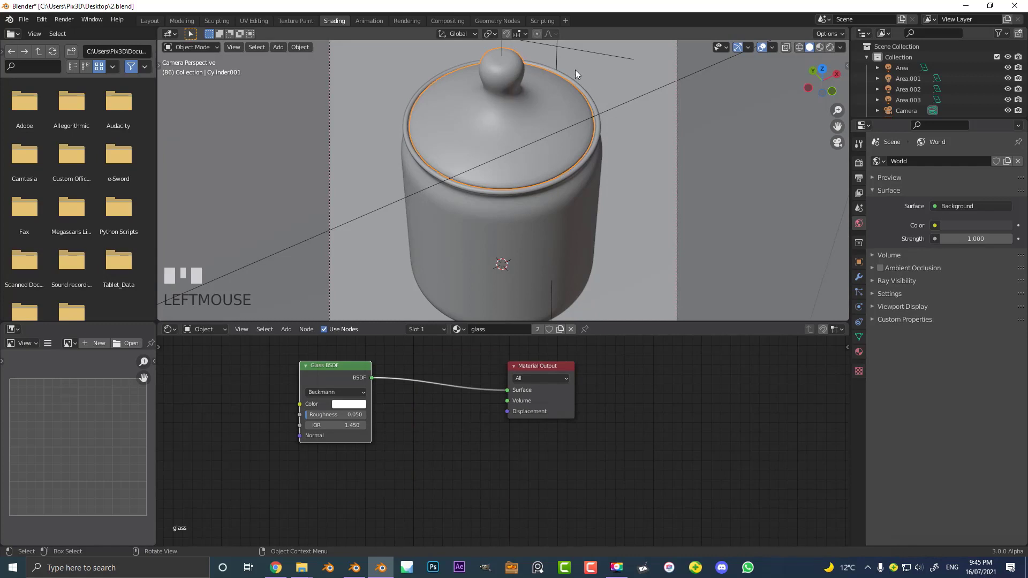
key("h")
scroll(510, 114, "up", 2)
Step: Add a Wave Texture node left of the shader in a candy sphere's material
left_click(514, 125)
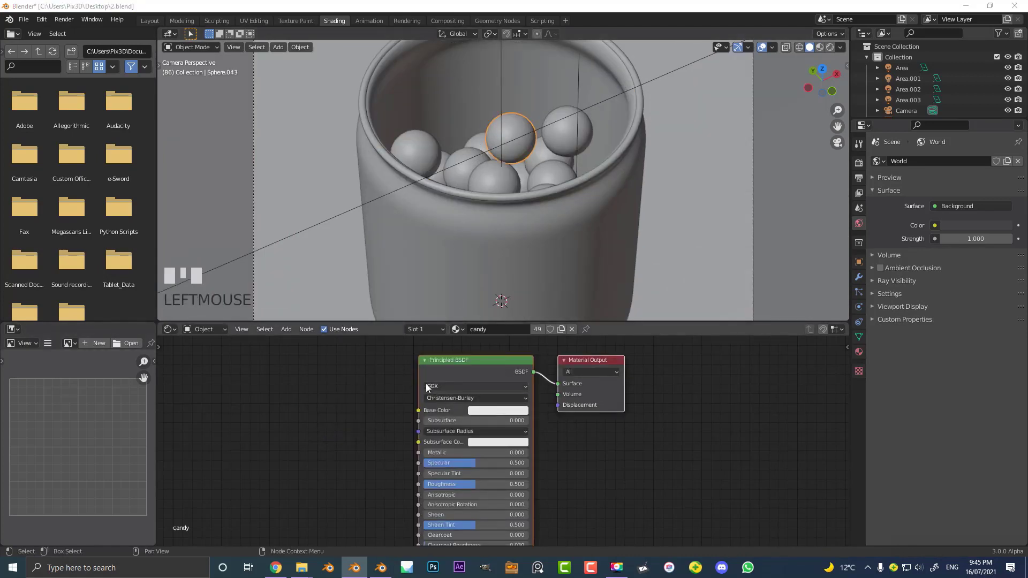
middle_click_drag(376, 388, 452, 405)
scroll(440, 394, "up", 1)
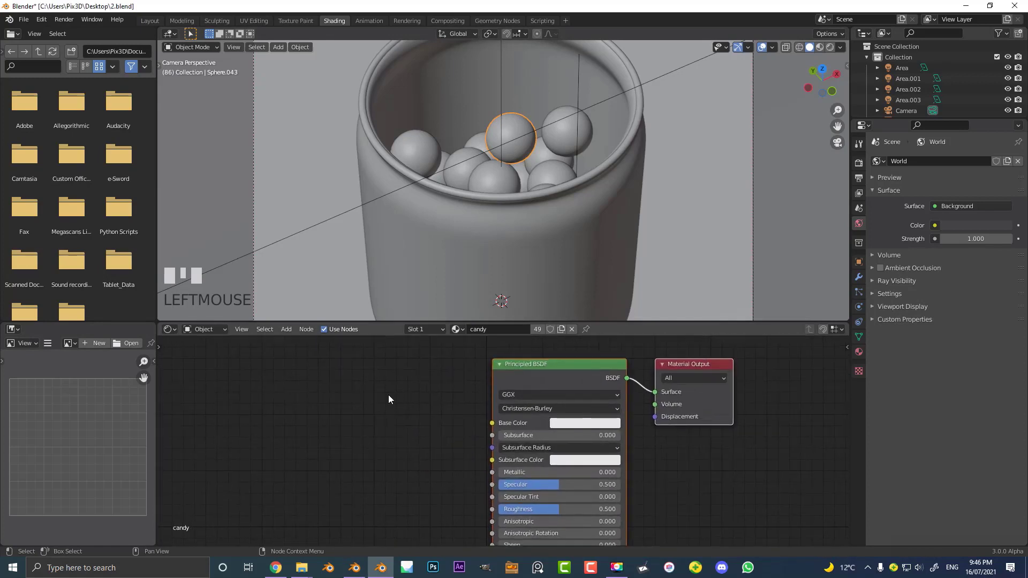
key("shift+a")
left_click(396, 364)
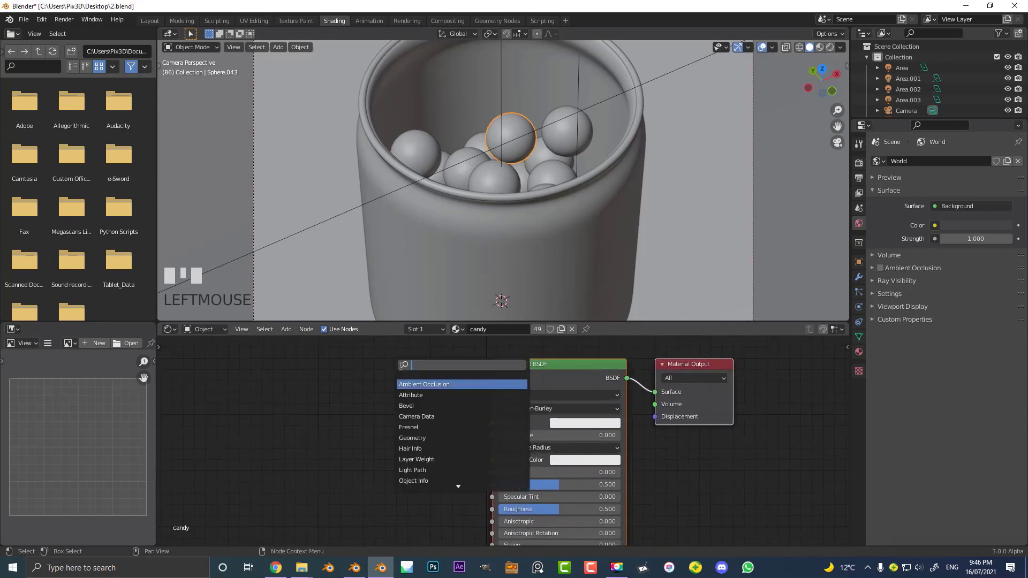
type("wave")
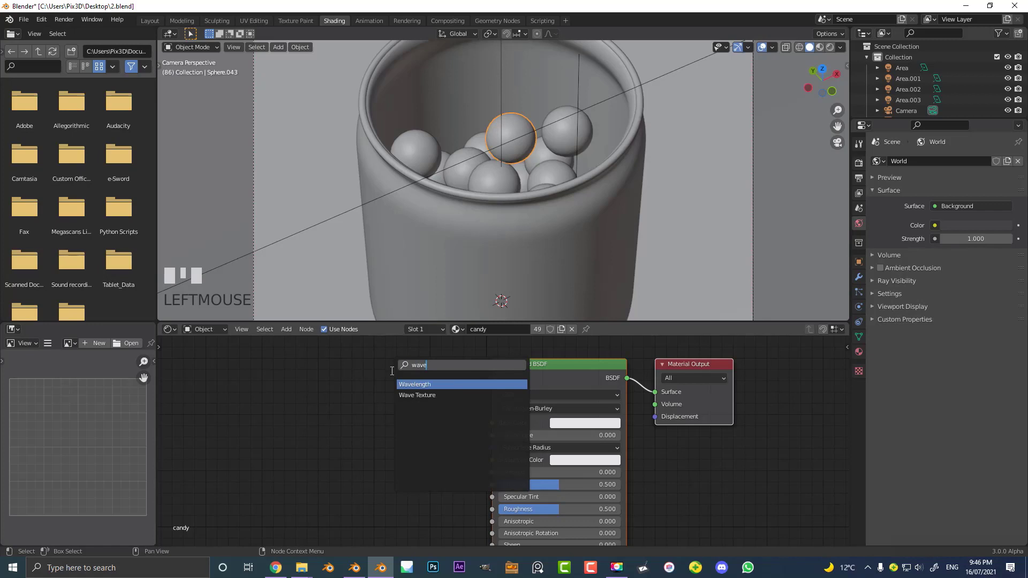
left_click(418, 395)
left_click(299, 381)
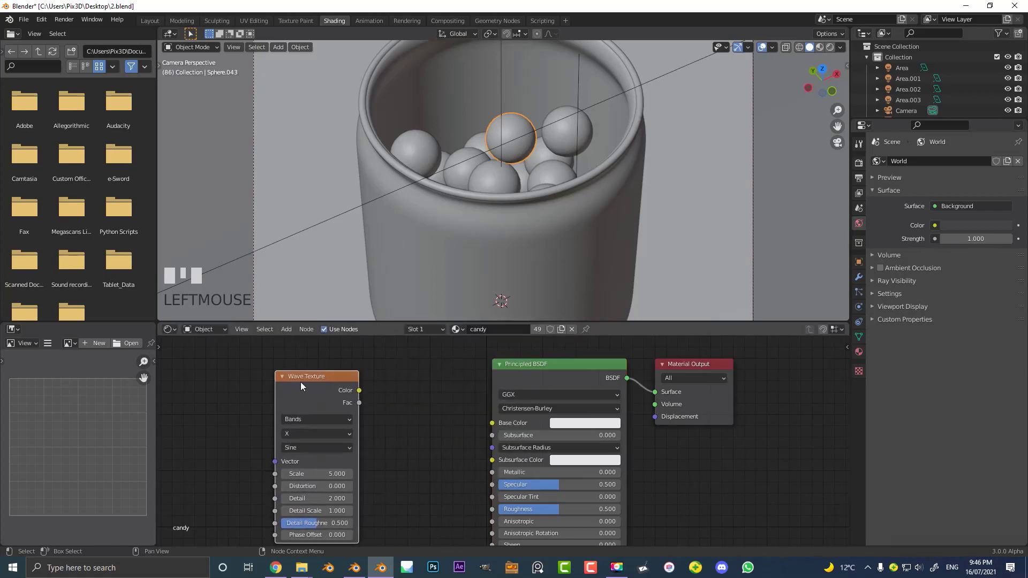
left_click(41, 20)
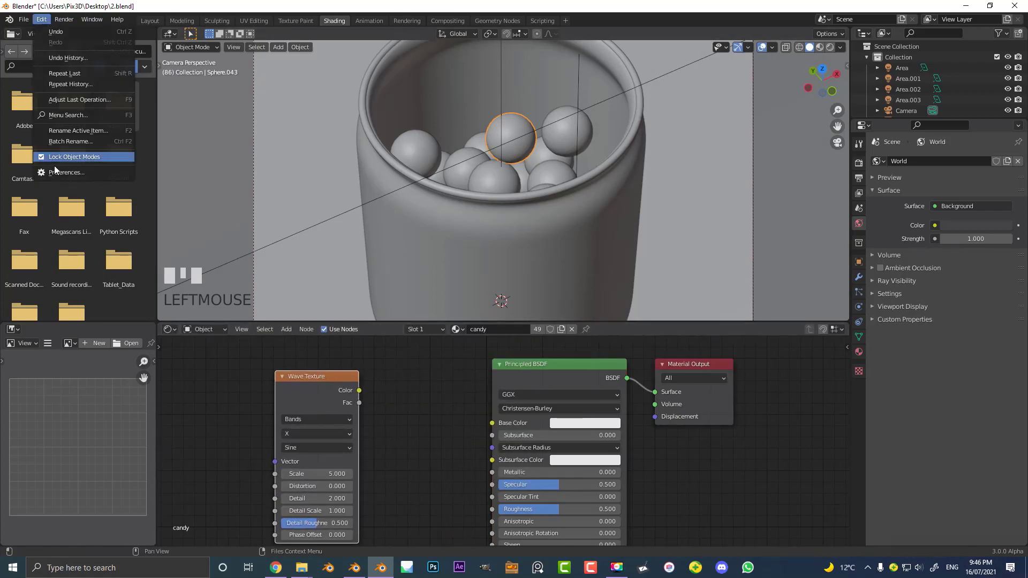
Step: Search the Community add-ons for 'node', enable Node Wrangler, and close Preferences
left_click(61, 172)
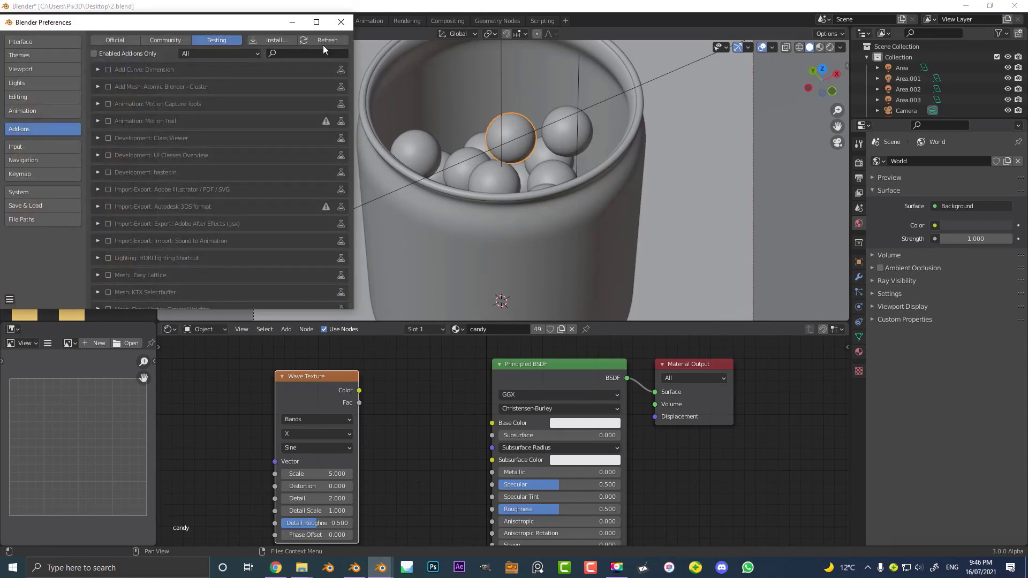
left_click(165, 40)
left_click(307, 53)
type("node")
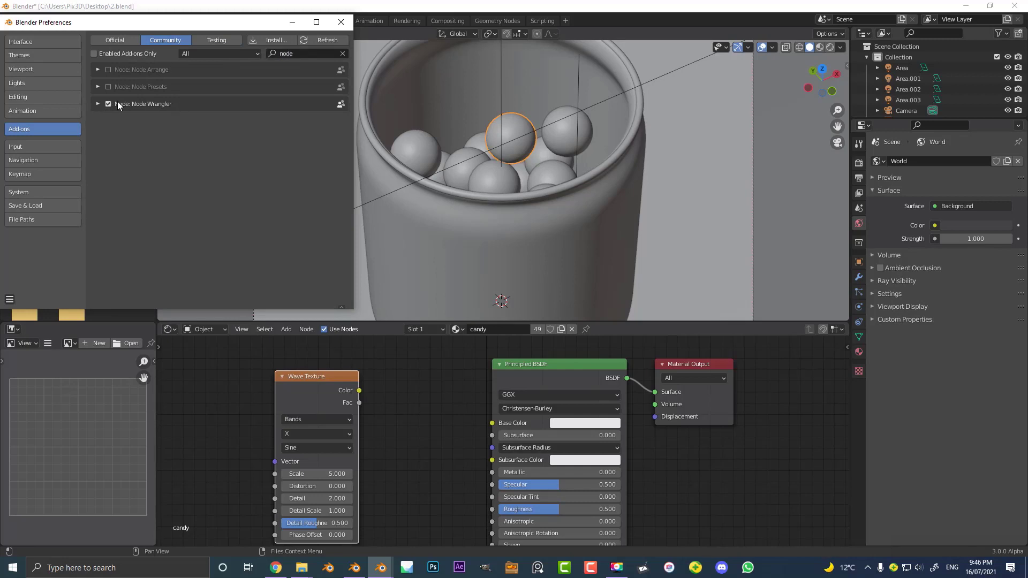
left_click(340, 22)
Step: Attach Texture Coordinate and Mapping nodes to the Wave Texture with Ctrl+T
scroll(361, 365, "down", 2)
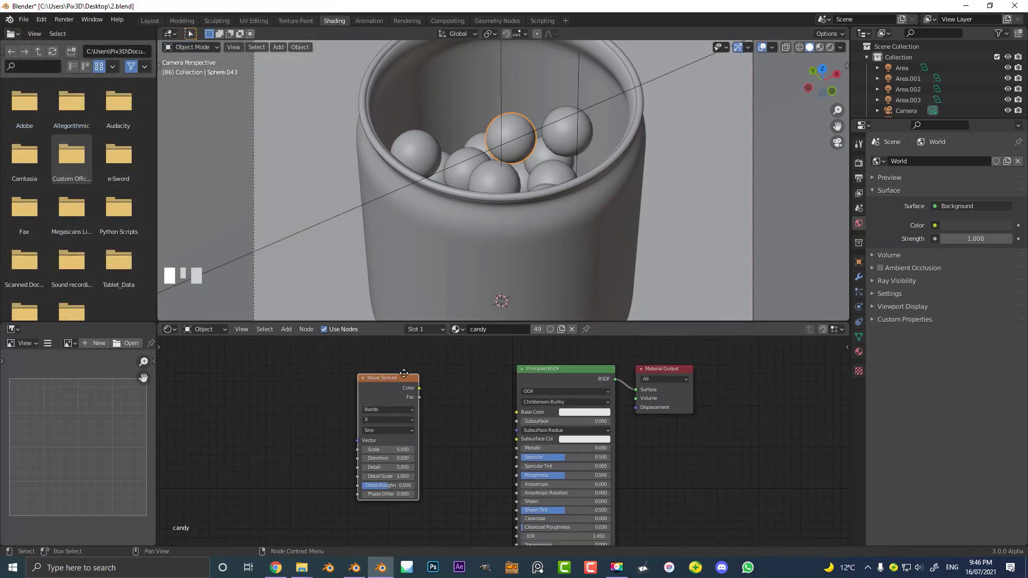
scroll(404, 373, "up", 1)
left_click_drag(373, 387, 405, 385)
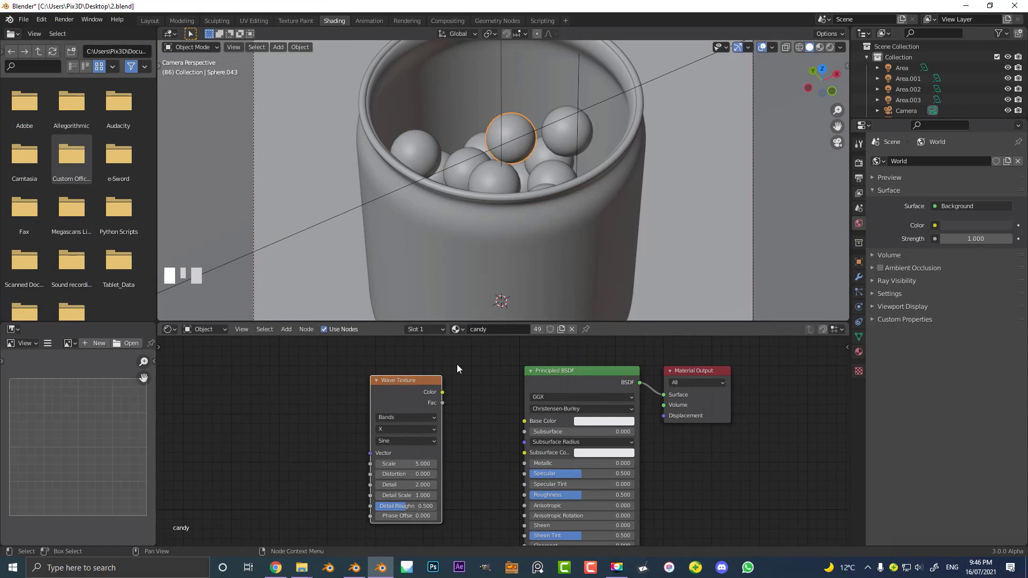
key("ctrl+t")
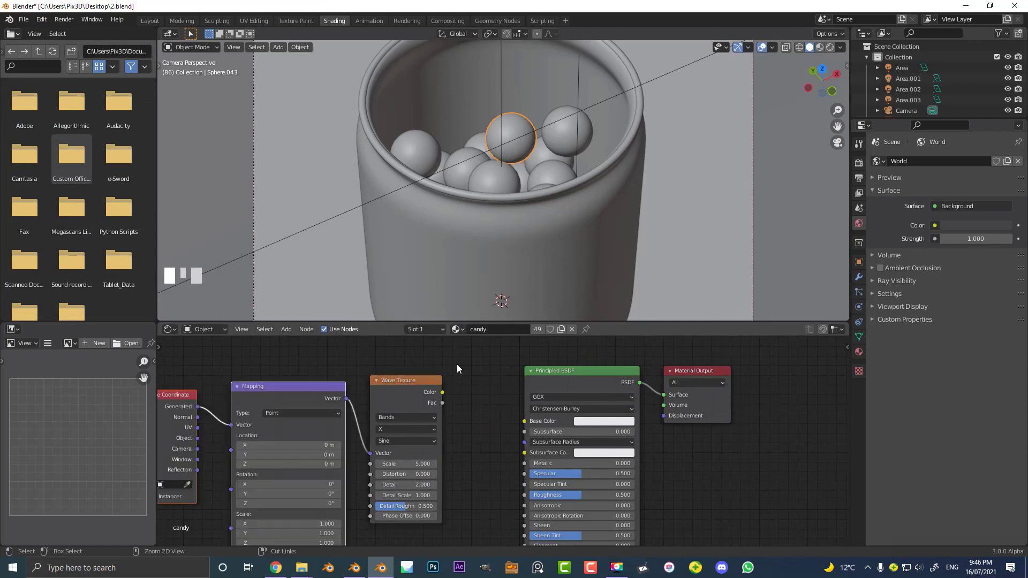
key("Home")
mouse_move(230, 398)
left_mouse_down()
mouse_move(229, 389)
mouse_move(225, 401)
left_mouse_up()
Step: Link the Object texture coordinates into the Mapping node's Vector input
left_click_drag(270, 430, 316, 421)
left_click(477, 383)
left_click_drag(477, 383, 482, 378)
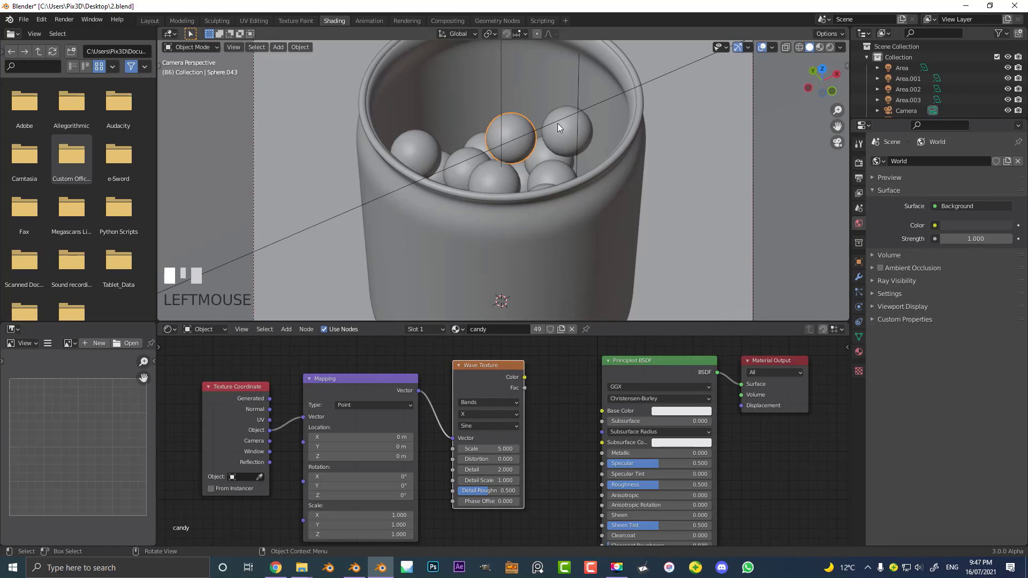
left_click_drag(259, 434, 229, 425)
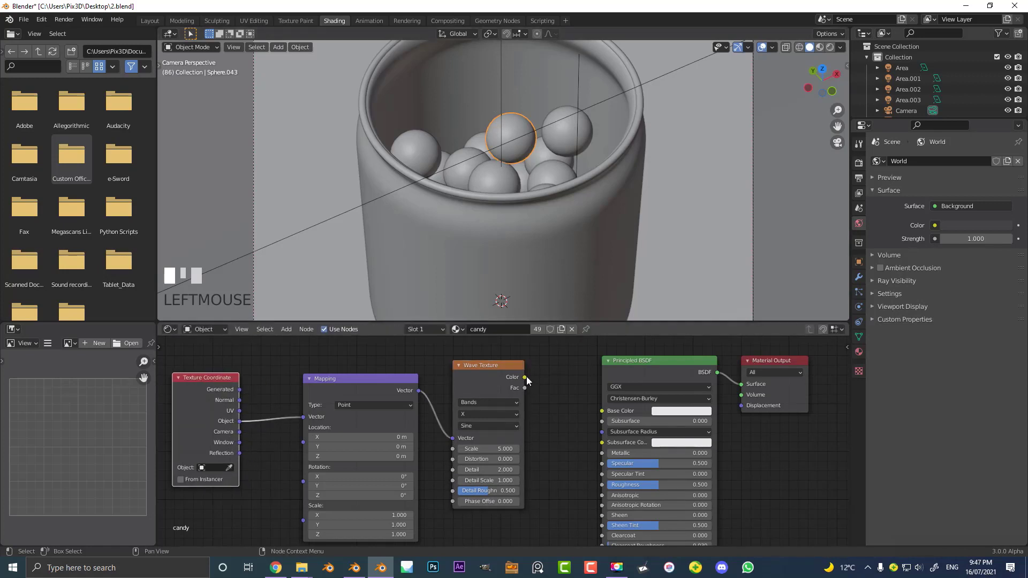
Step: Connect the Wave Texture Color output to the Principled BSDF Base Color
left_click_drag(526, 379, 615, 412)
middle_click_drag(559, 375, 490, 394)
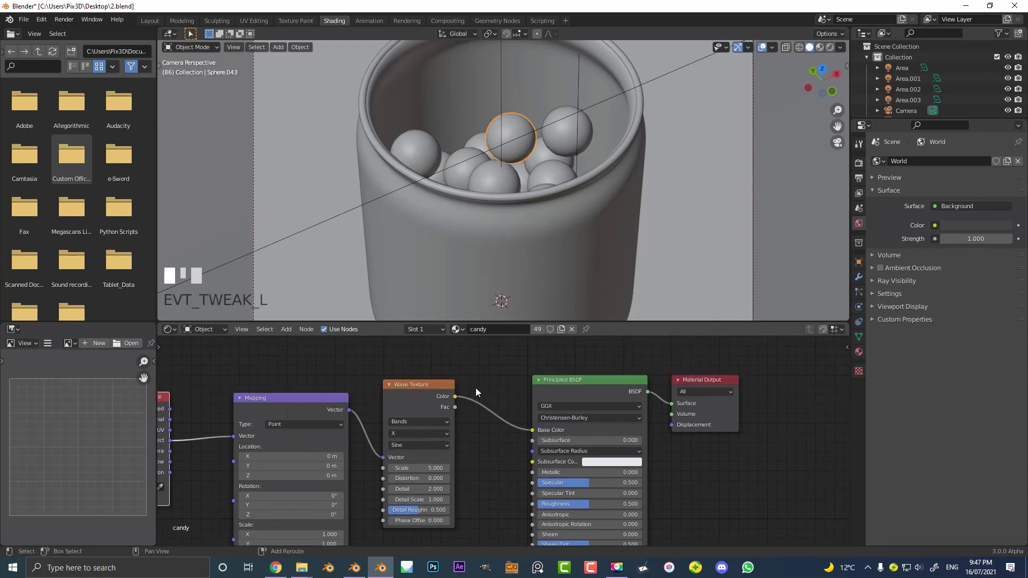
key("shift+a")
left_click(426, 388)
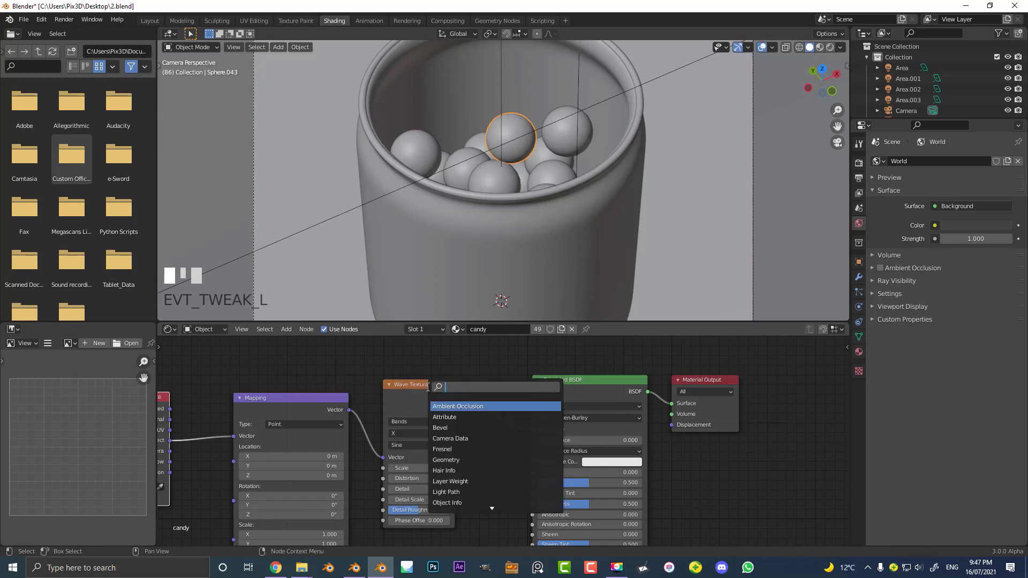
Step: Insert a ColorRamp node between the Wave Texture and Base Color
type("colo")
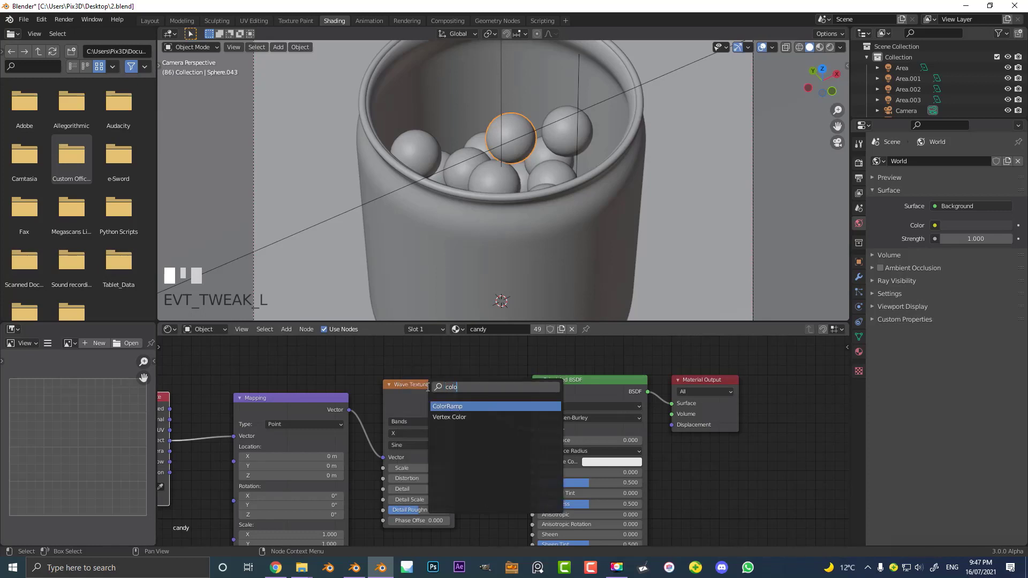
left_click(452, 406)
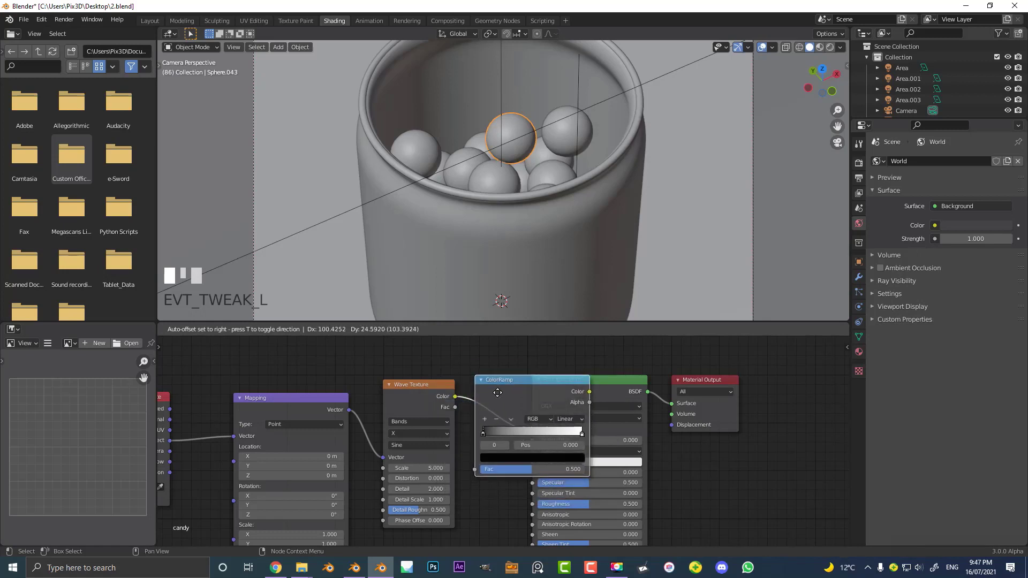
left_click(525, 386)
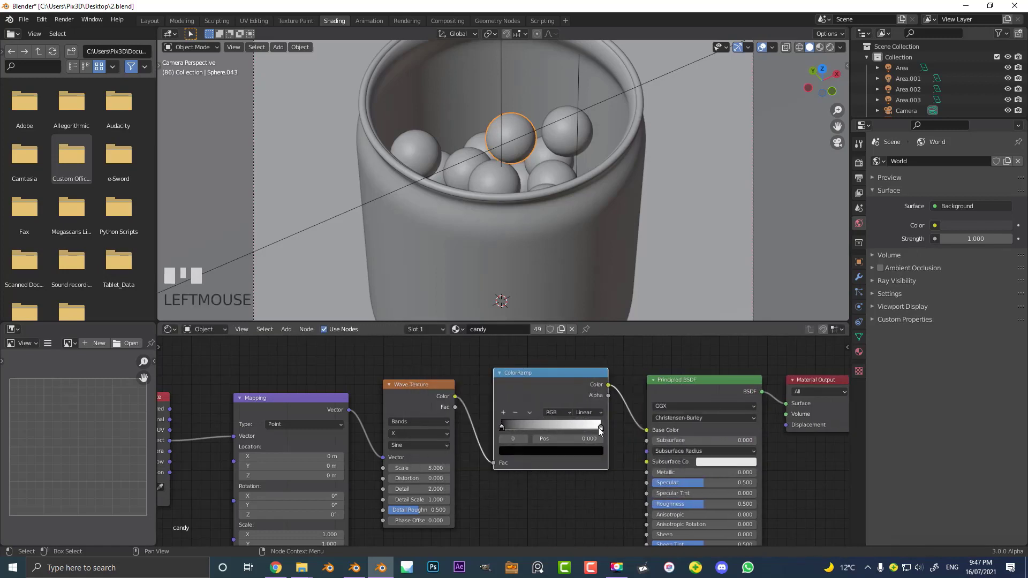
Step: Move the ramp stops to 0.327 and 0.477, coloring them yellow and salmon pink
left_click_drag(600, 428, 541, 432)
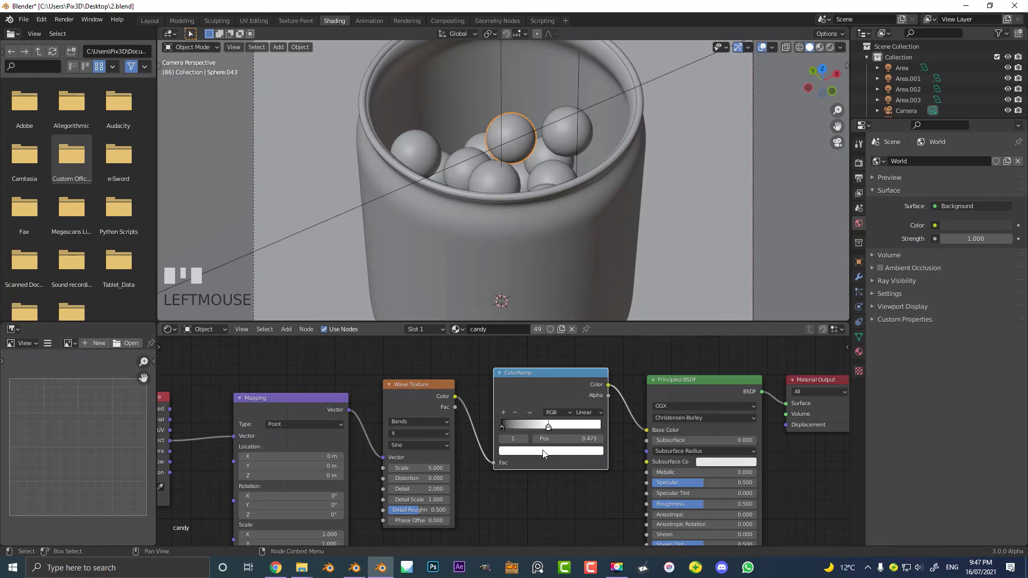
left_click(544, 452)
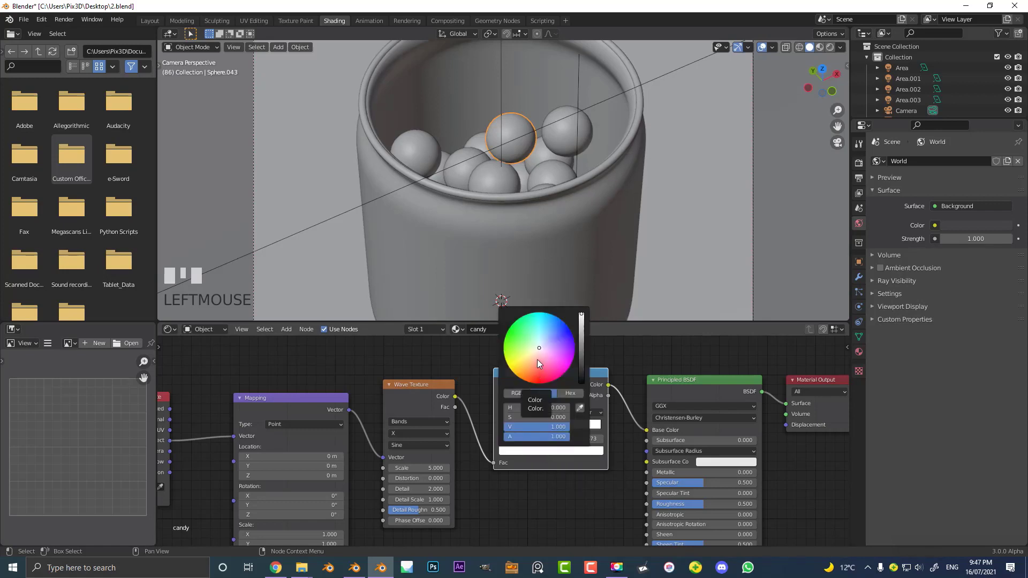
left_click_drag(537, 360, 534, 370)
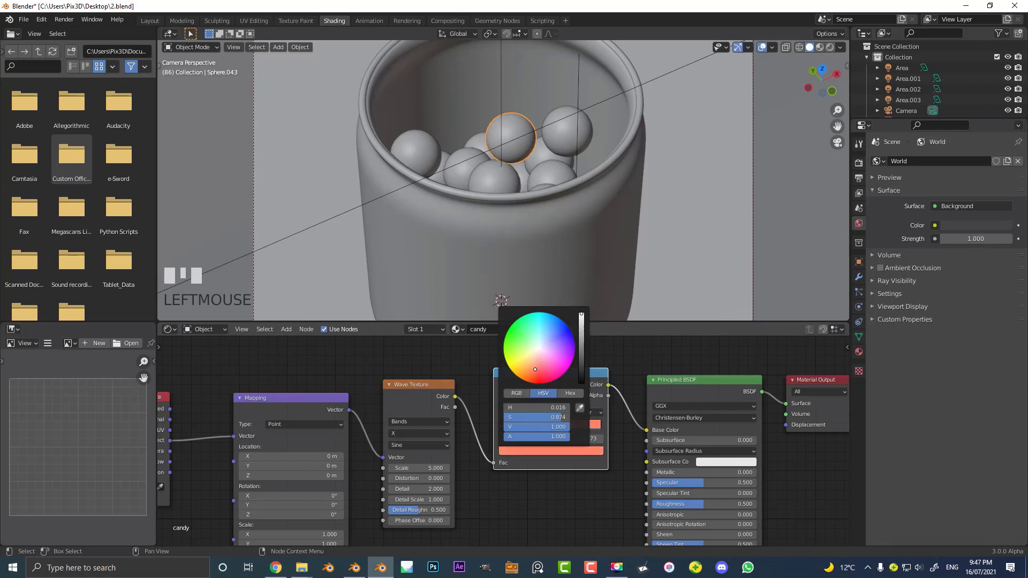
left_click_drag(500, 426, 537, 428)
left_click(528, 449)
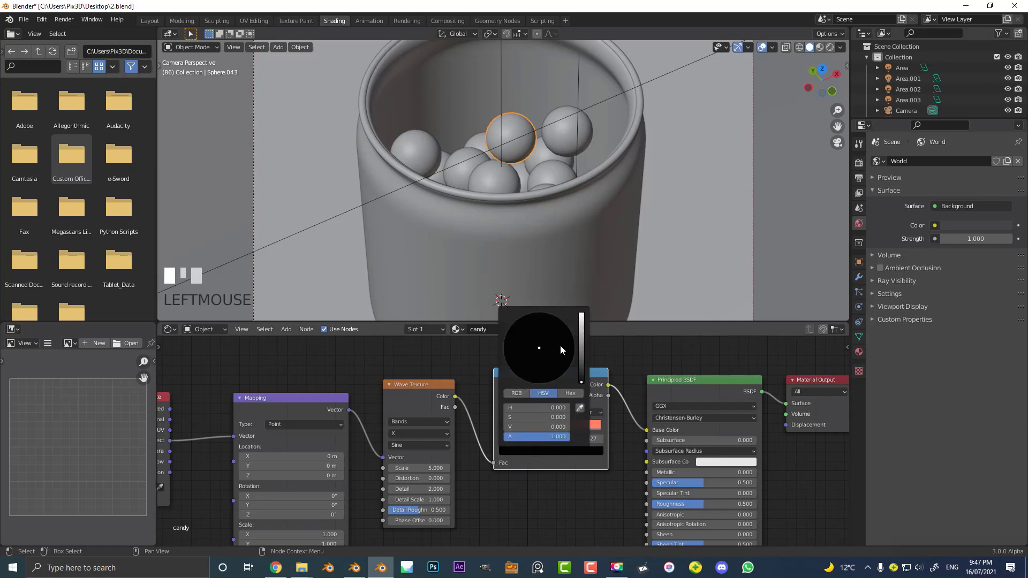
left_click(581, 319)
left_click(520, 364)
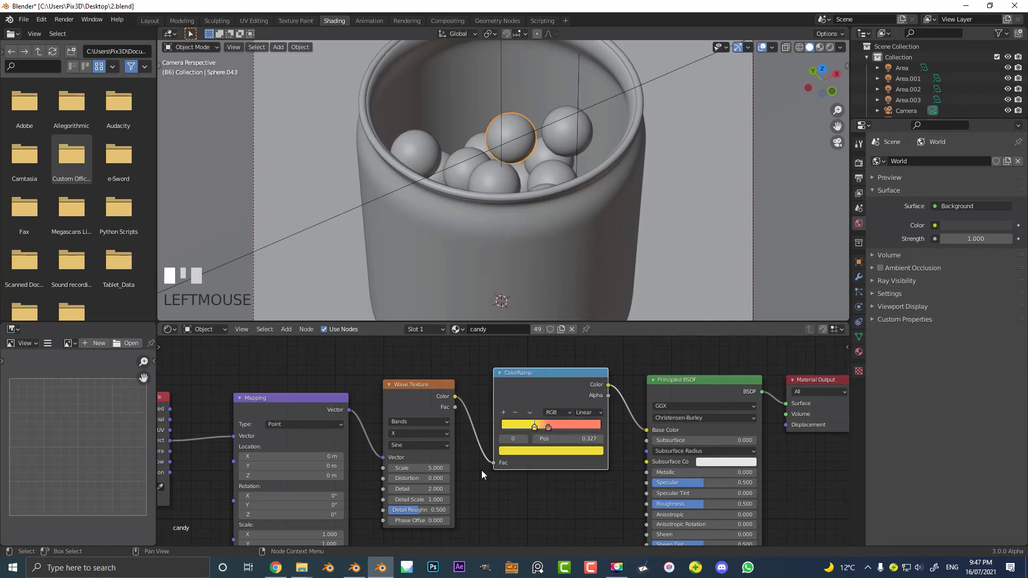
Step: Lower the candy material's roughness and set the Wave Texture scale to 2
middle_click_drag(536, 476, 361, 406)
left_click_drag(537, 435, 496, 434)
middle_click_drag(235, 426, 407, 441)
left_click(403, 415)
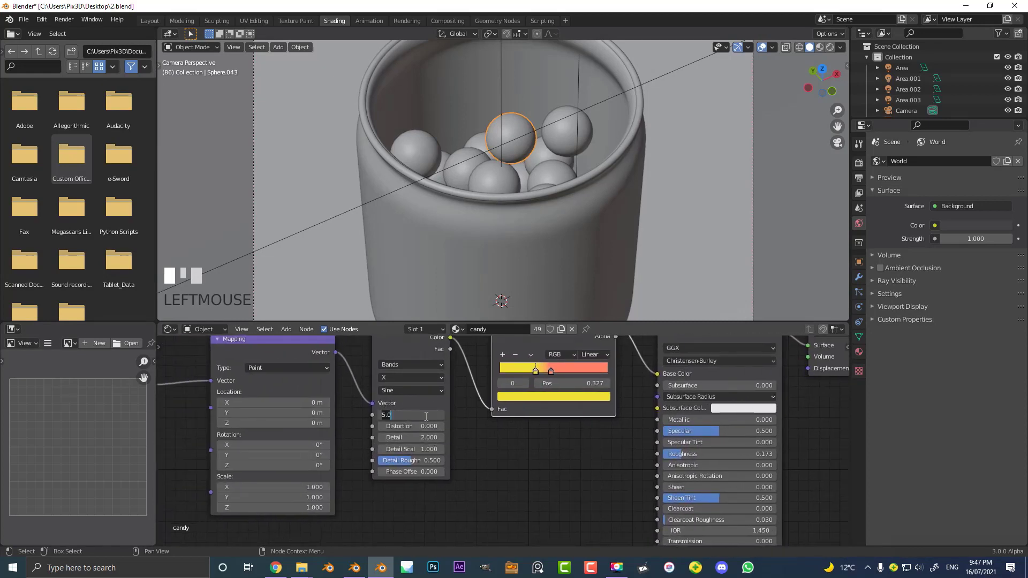
type("2")
key("Return")
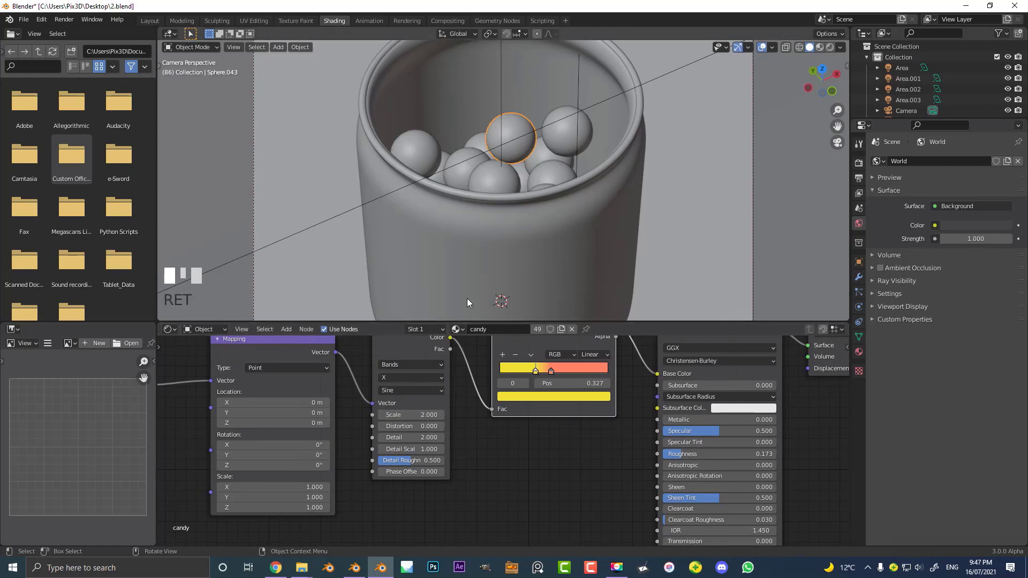
Step: Preview in Rendered shading and drop the candy roughness to about 0.127
scroll(487, 277, "down", 3)
key("z")
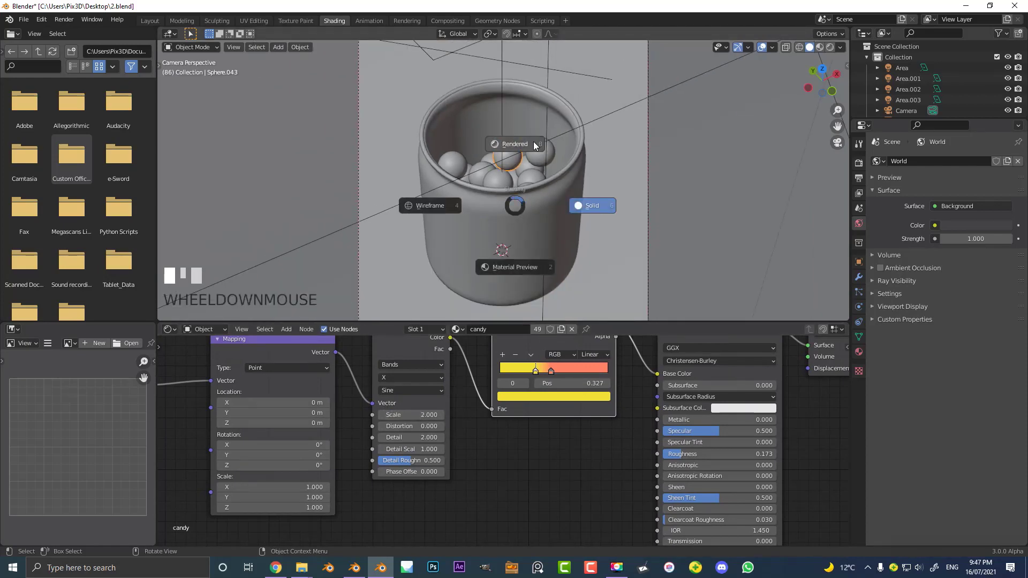
left_click(533, 144)
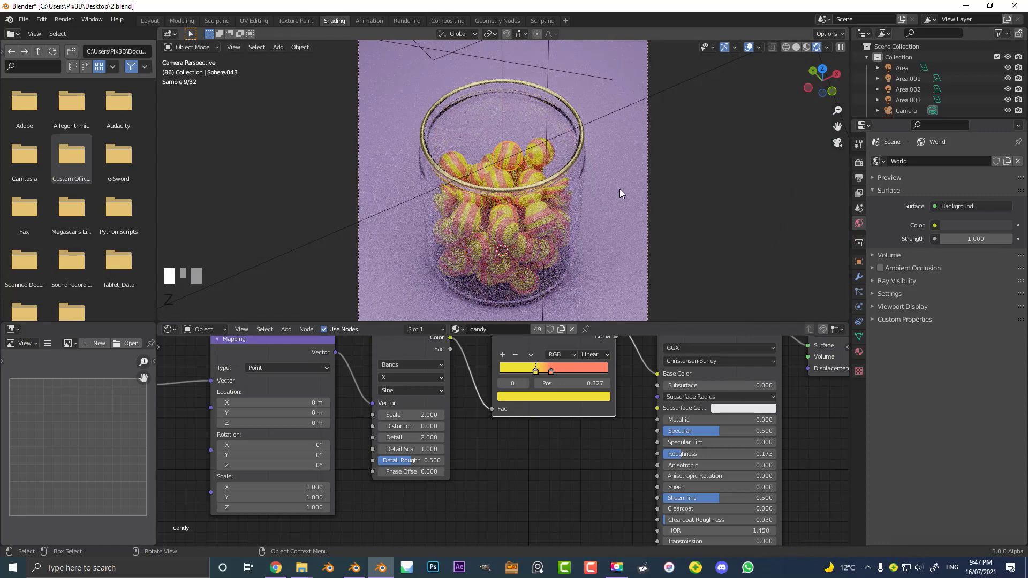
middle_click_drag(605, 462, 476, 461)
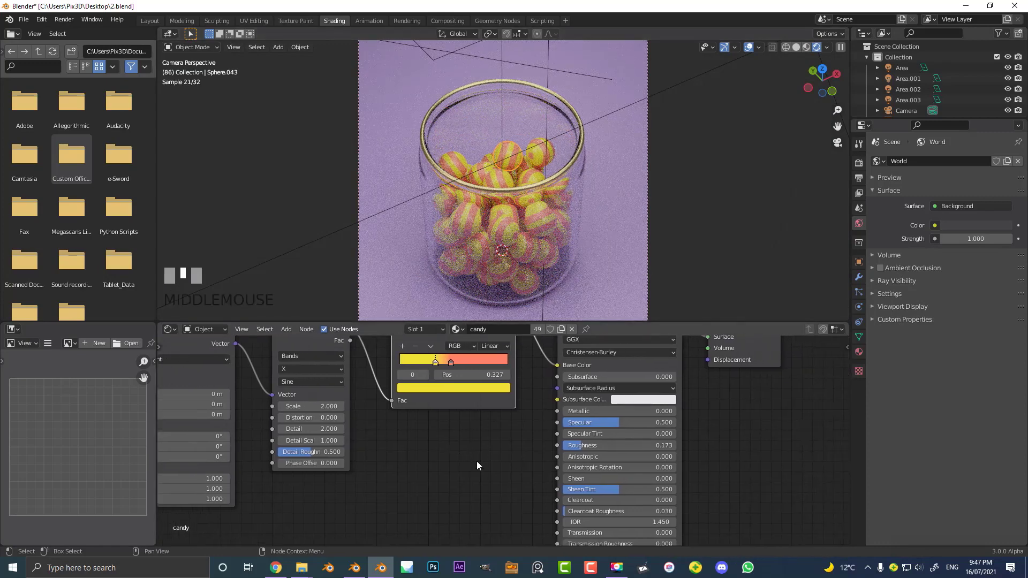
left_click_drag(592, 448, 588, 447)
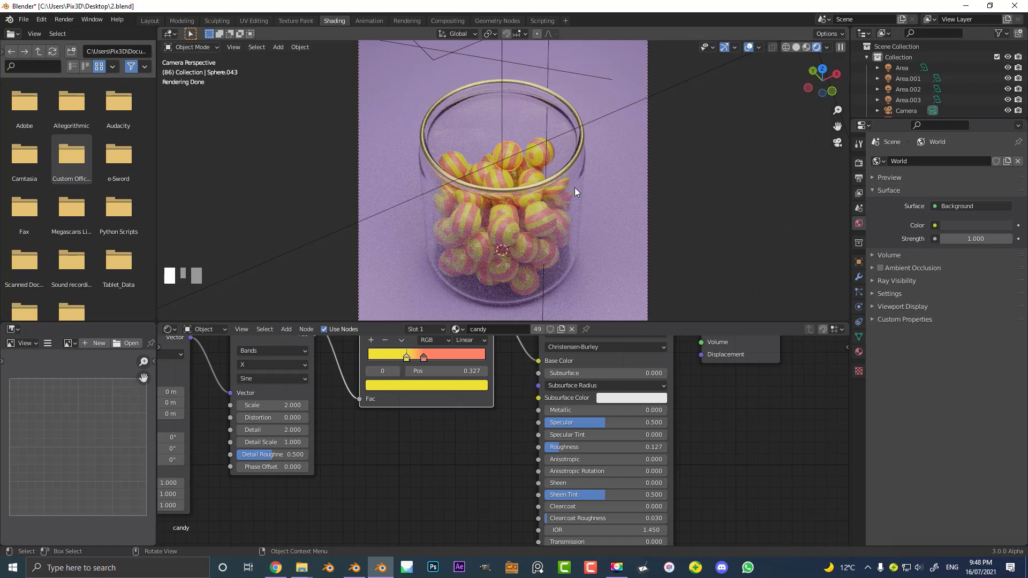
Step: Return to Solid shading, save the file, and expand the Denoising render settings
key("z")
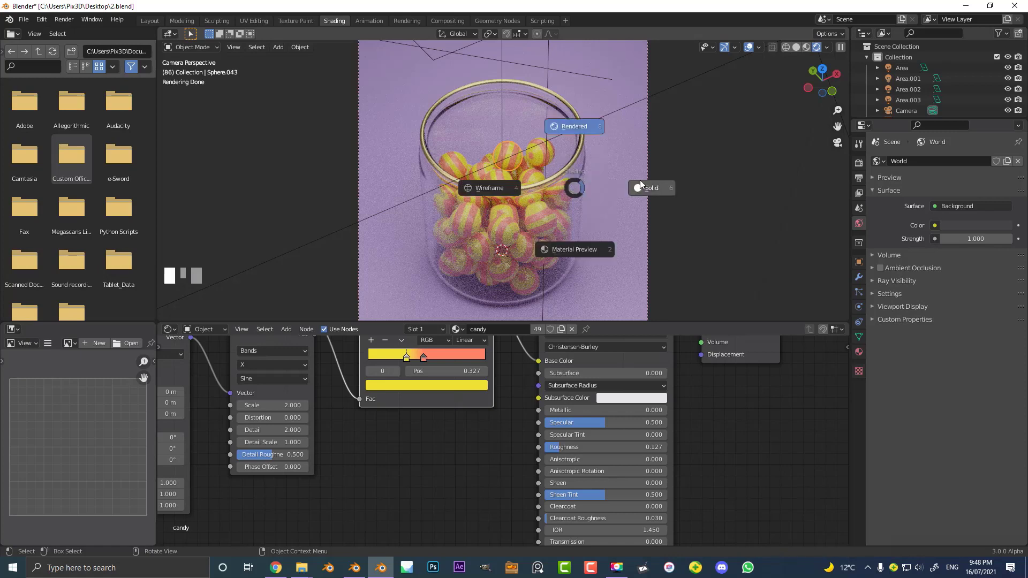
left_click(637, 180)
key("ctrl+s")
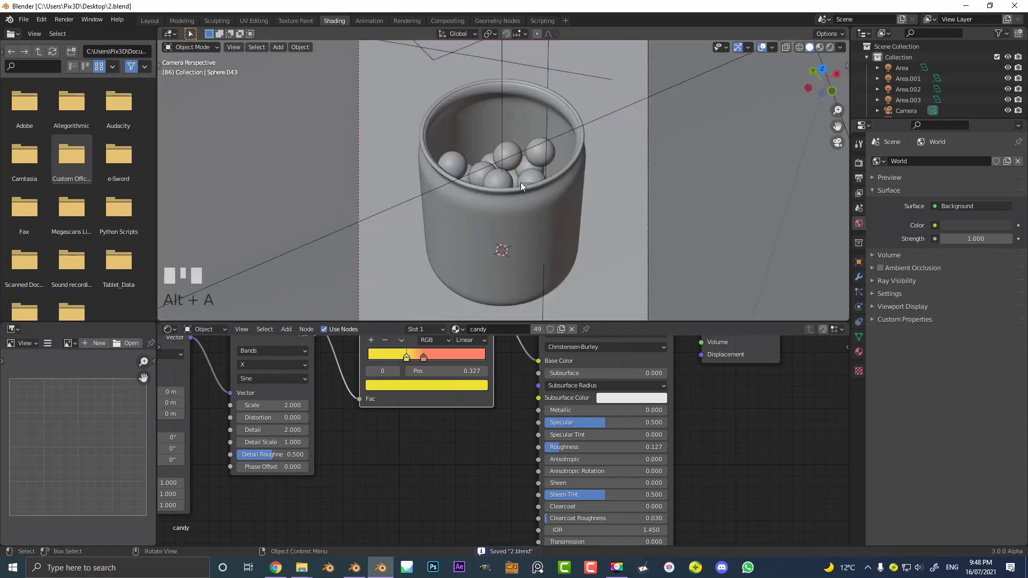
scroll(531, 172, "down", 4)
scroll(548, 189, "up", 3)
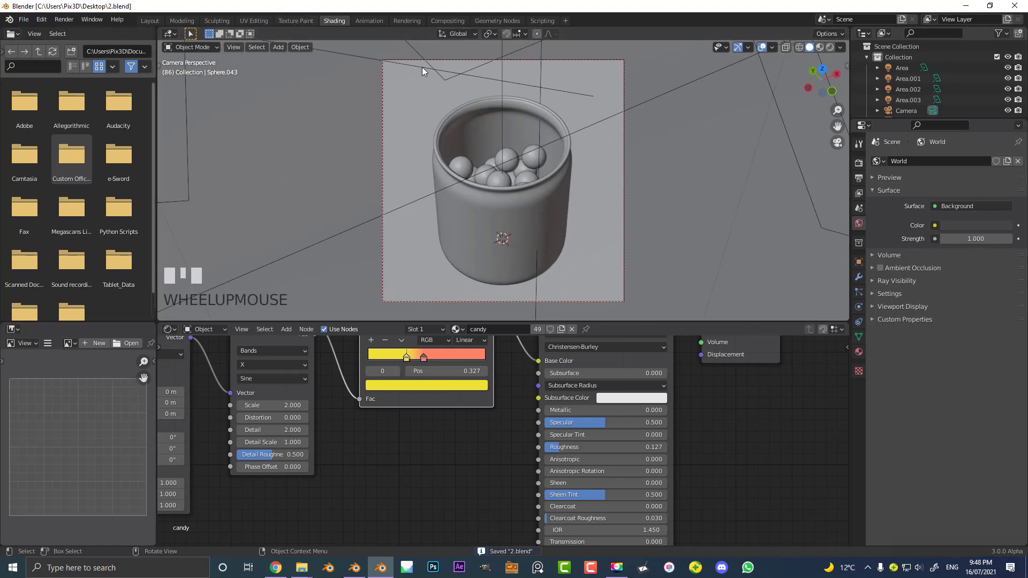
left_click(859, 163)
left_click(908, 260)
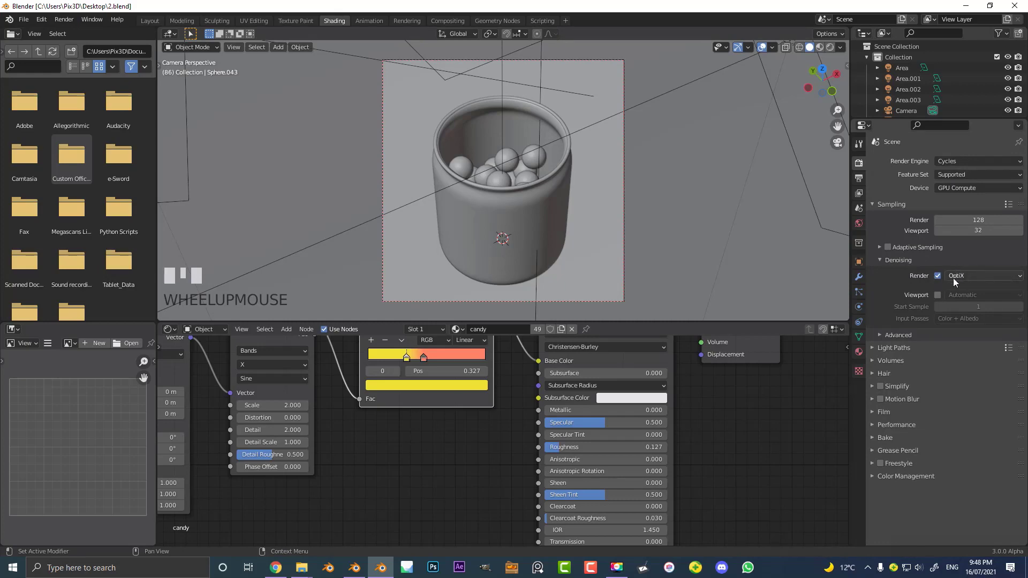
Step: Render the current frame and maximize the render window to show the whole jar
left_click(63, 20)
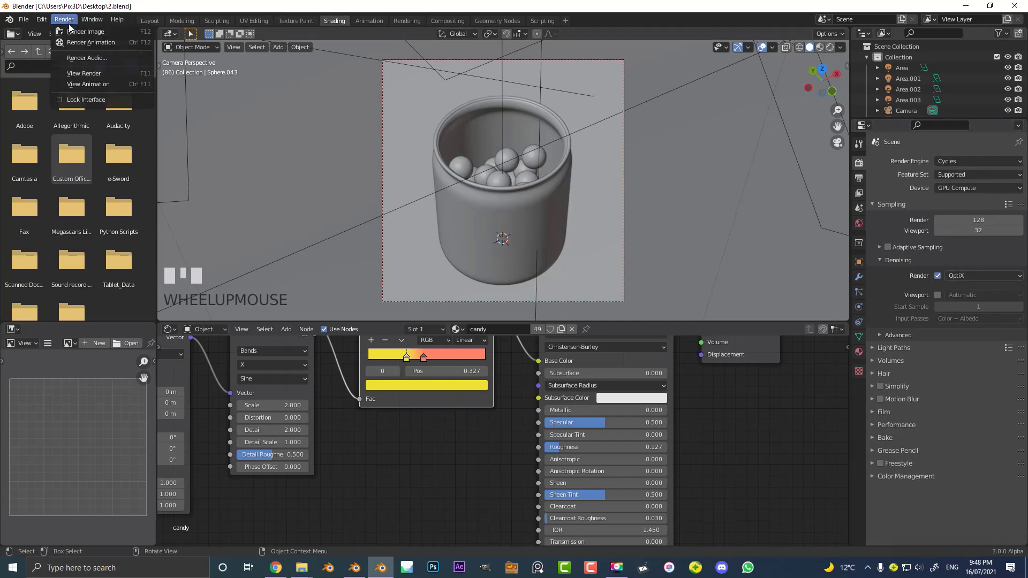
left_click(95, 34)
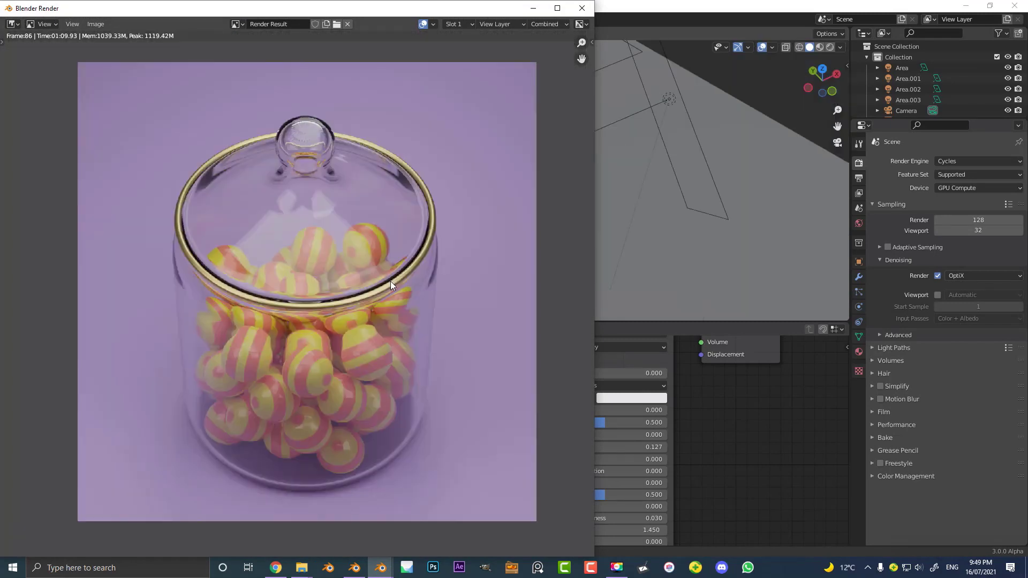
scroll(390, 281, "up", 3)
left_click(557, 8)
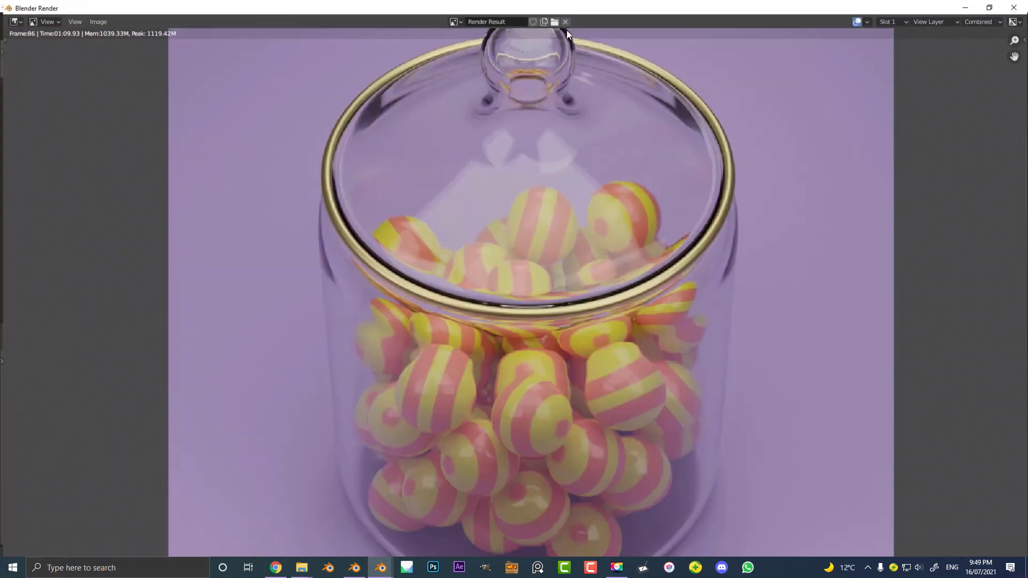
scroll(586, 133, "down", 2)
middle_click_drag(590, 190, 583, 201)
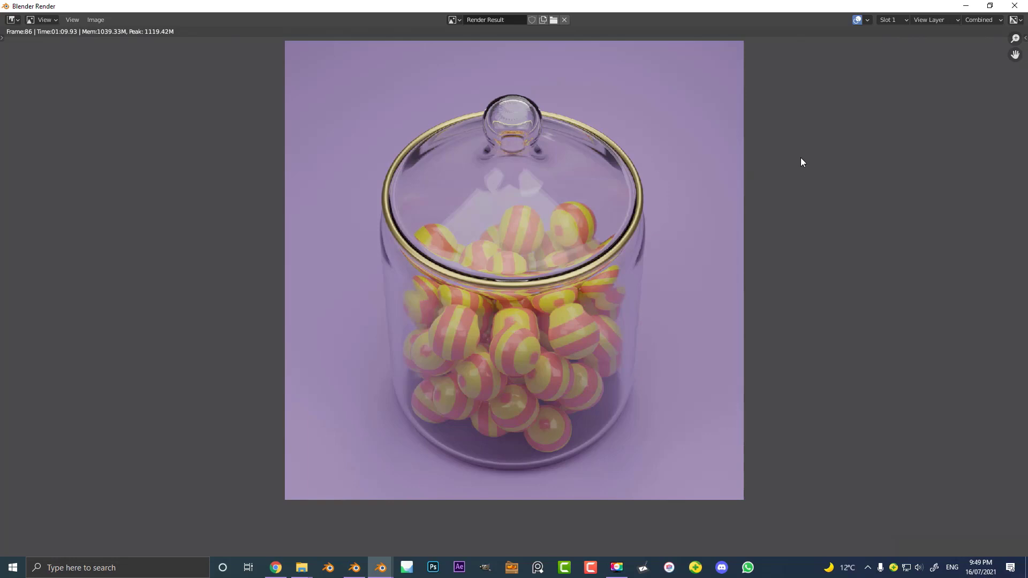
Step: Close the render window and set the output folder to the Desktop
left_click(1017, 11)
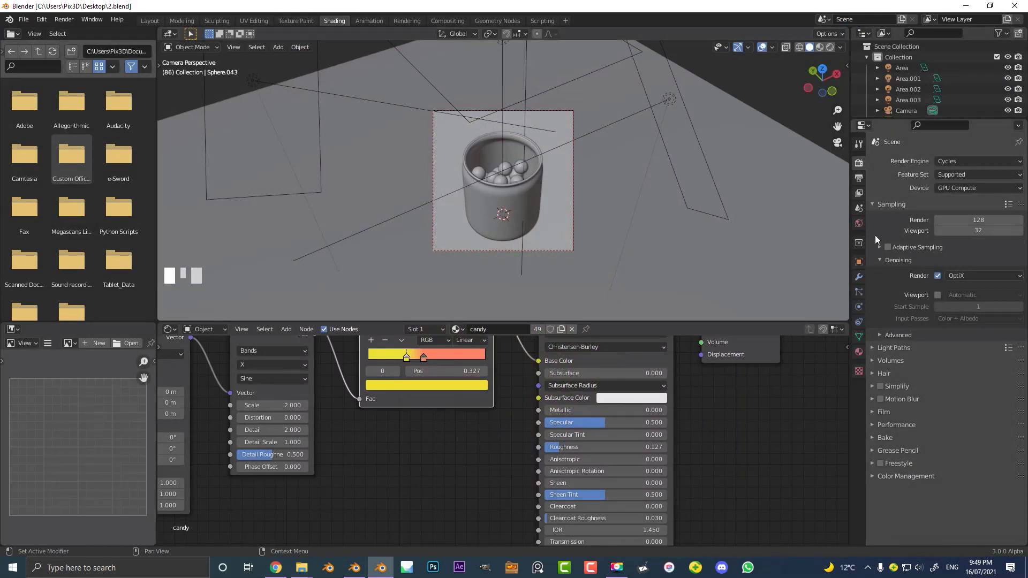
left_click(859, 179)
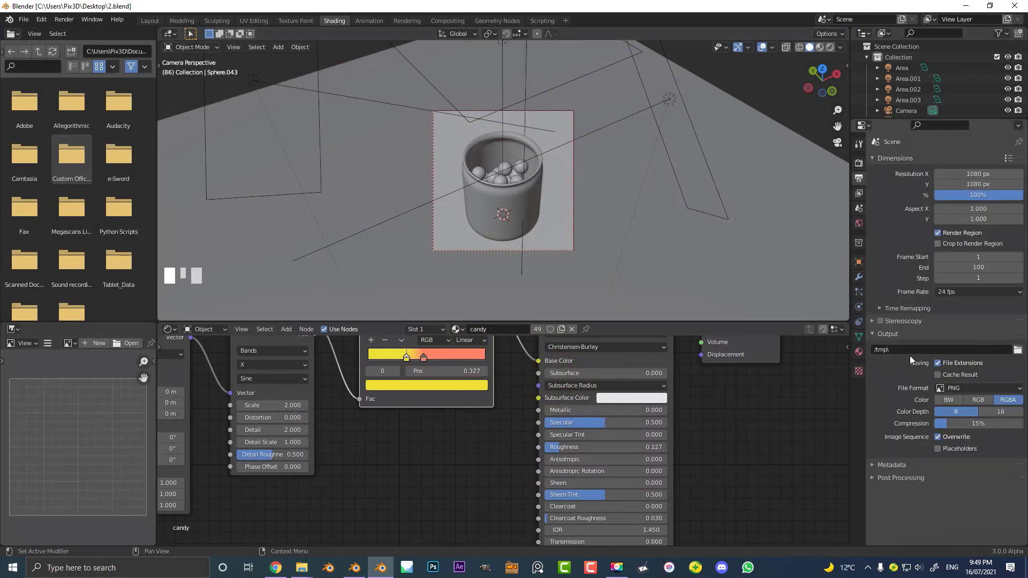
left_click(1017, 349)
left_click(263, 303)
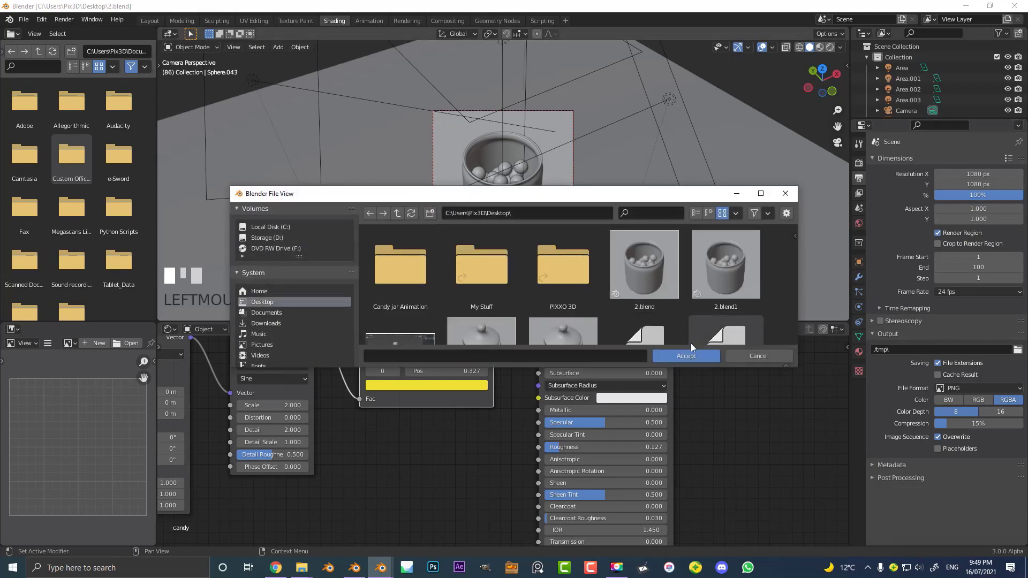
left_click(688, 356)
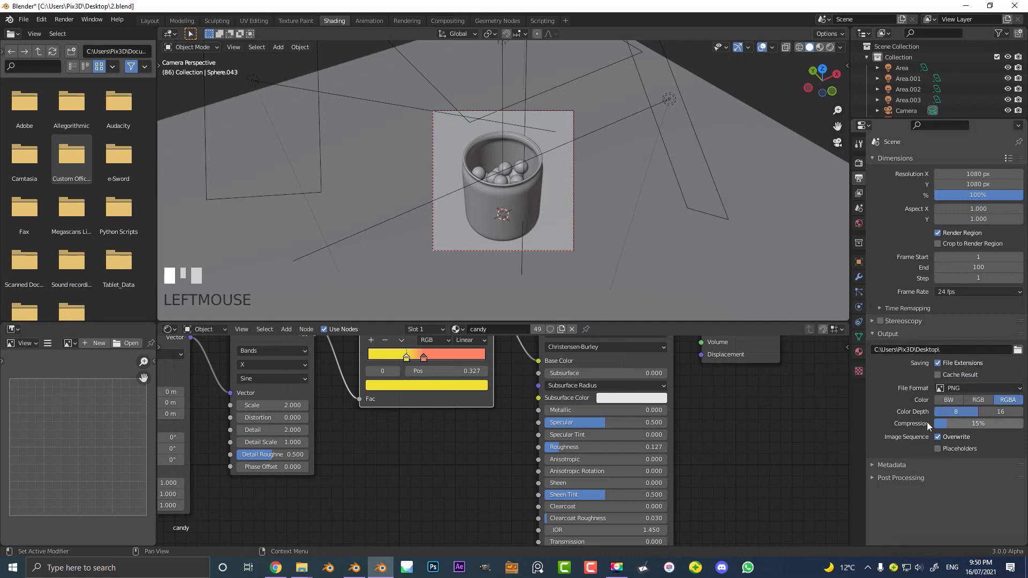
Step: Set the output format to FFmpeg Video with an MPEG-4 container and save
left_click(949, 388)
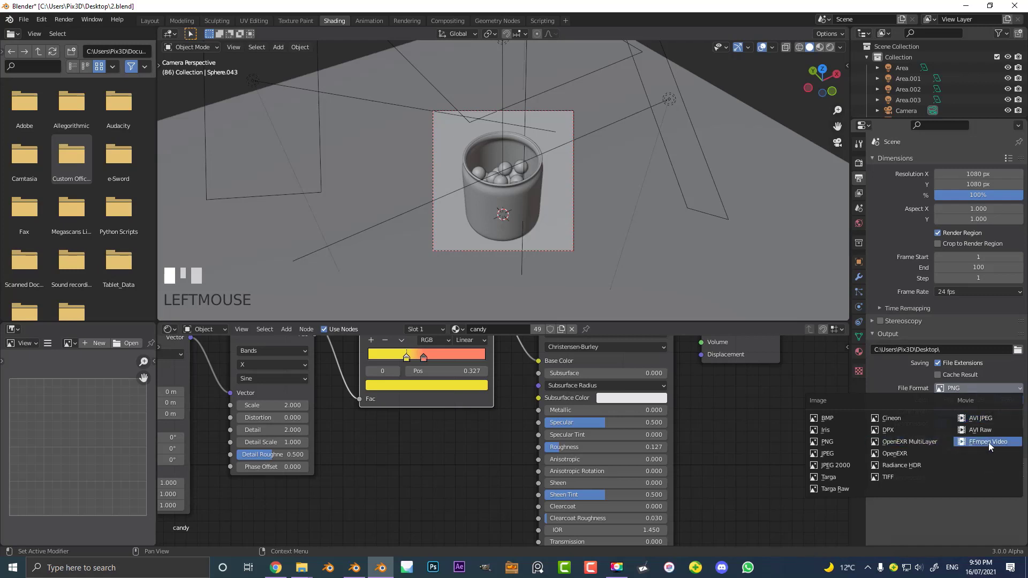
left_click(998, 443)
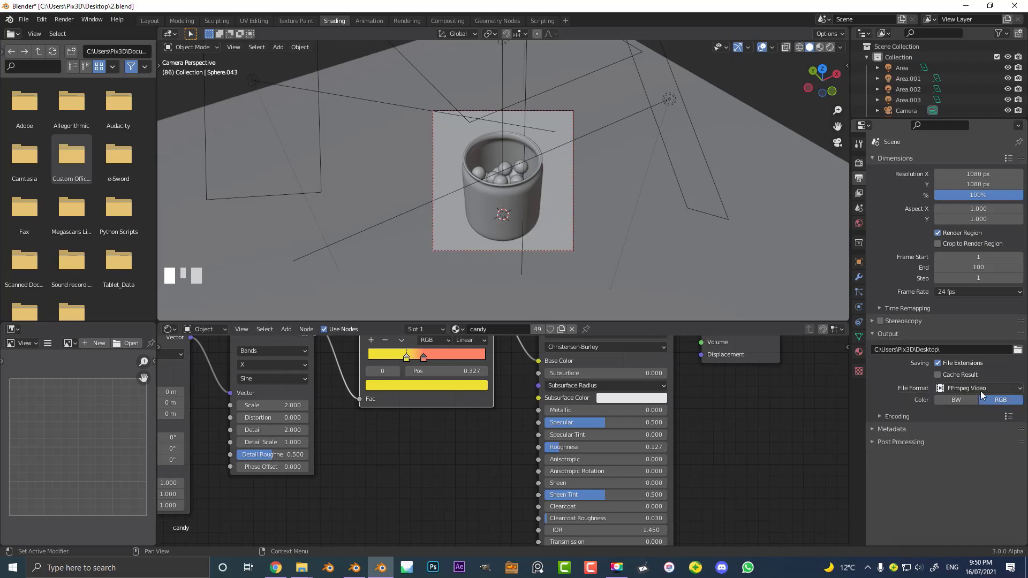
left_click(882, 418)
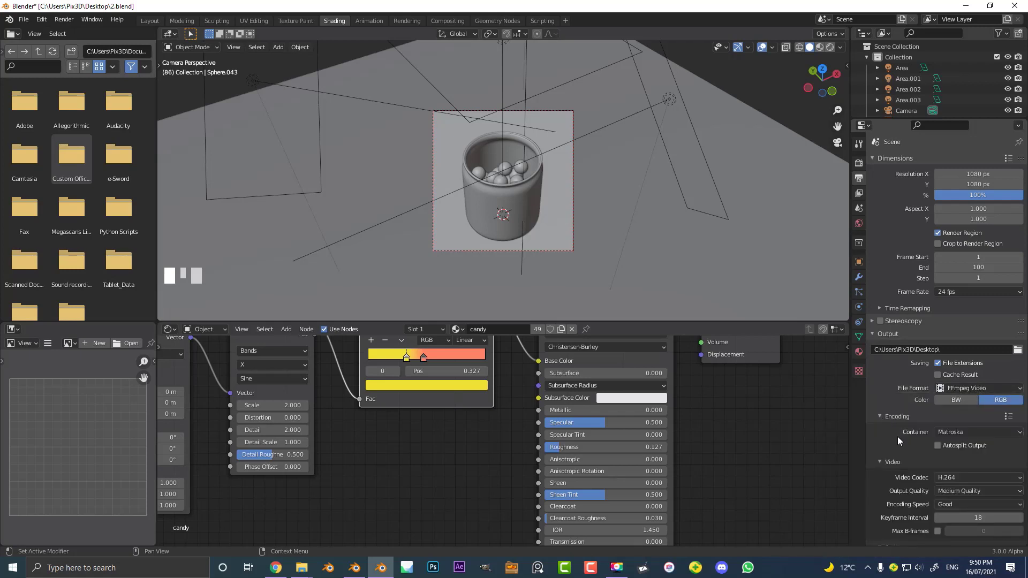
left_click(950, 431)
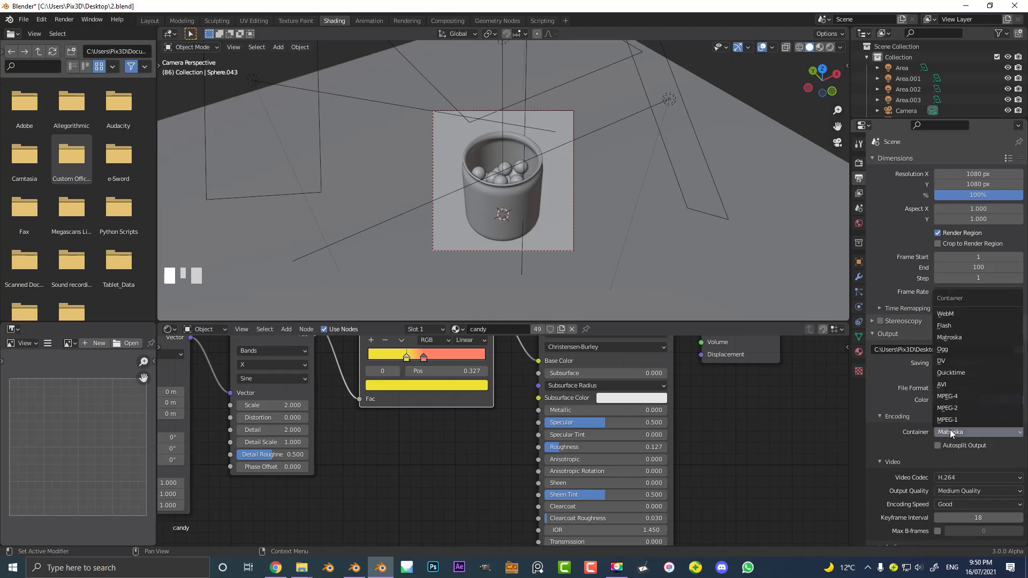
left_click(965, 396)
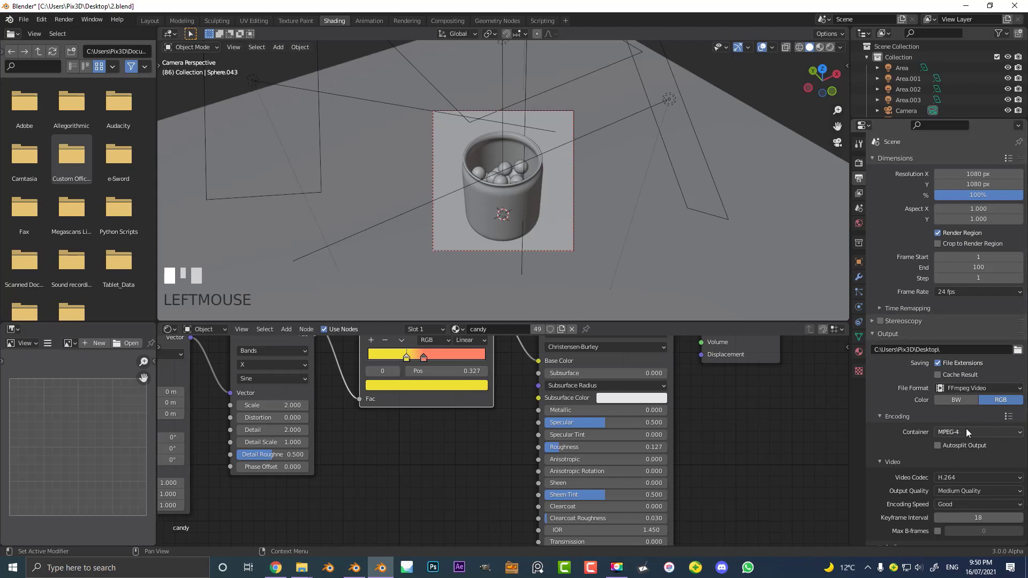
key("ctrl+s")
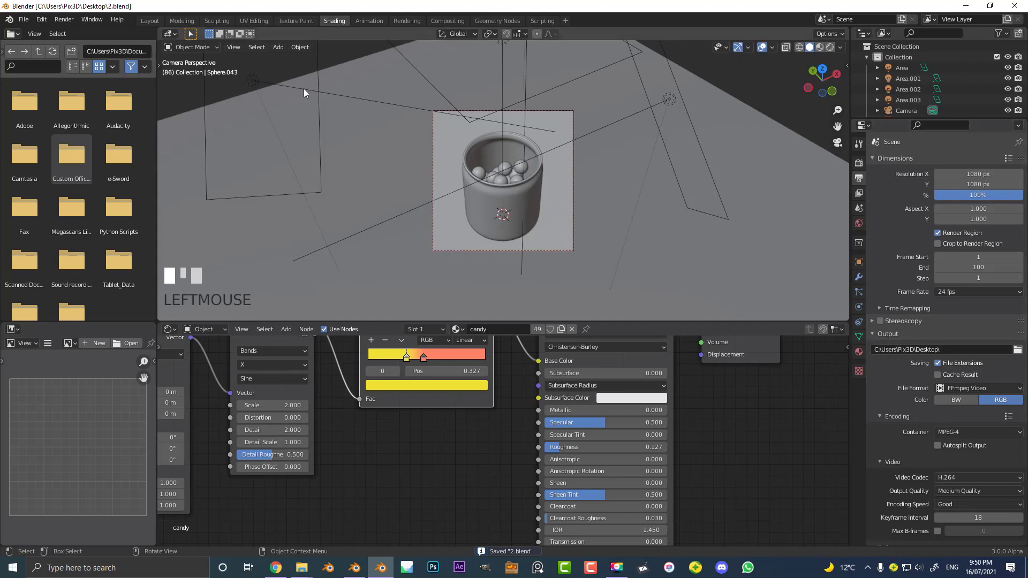
Step: Reopen Render Properties, confirm Cycles as the render engine, and save 2.blend
left_click(68, 23)
scroll(484, 211, "up", 3)
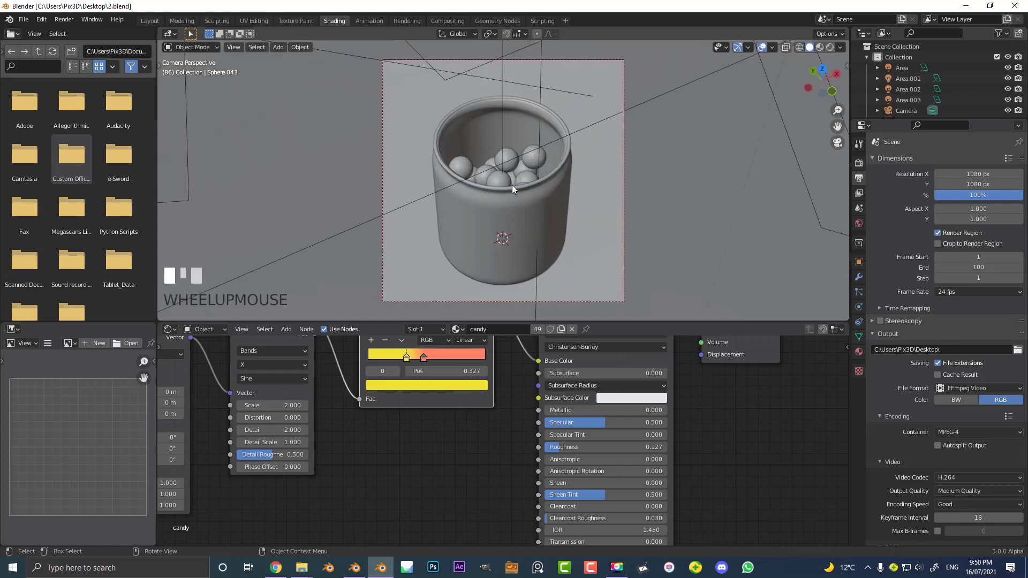
left_click(860, 163)
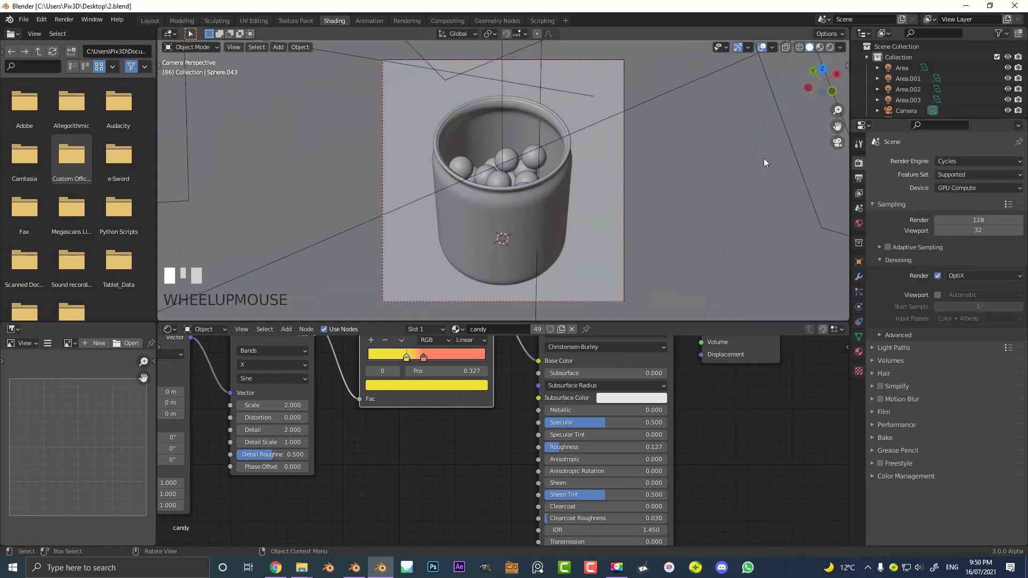
left_click(962, 160)
scroll(475, 197, "up", 1)
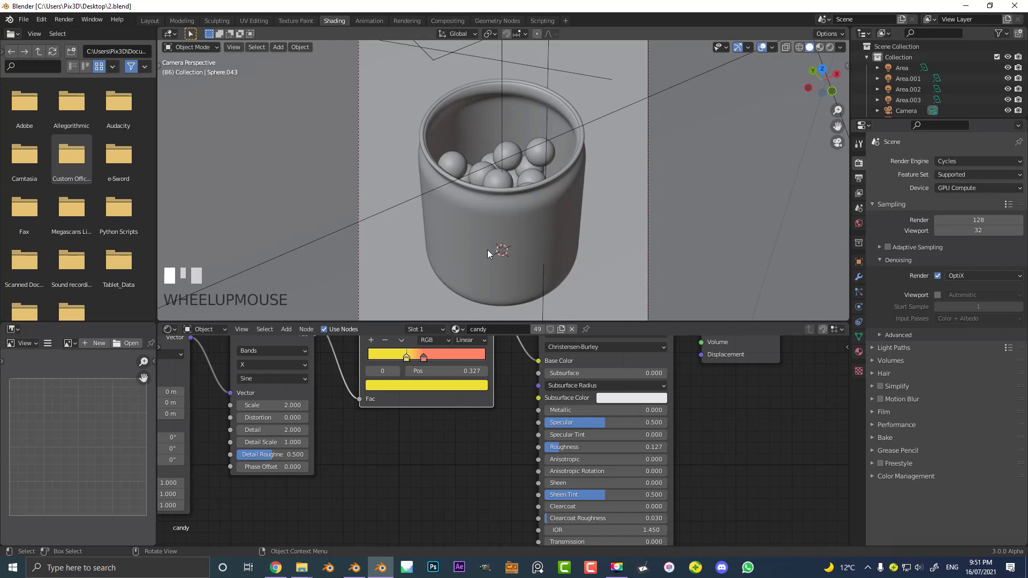
left_click(956, 160)
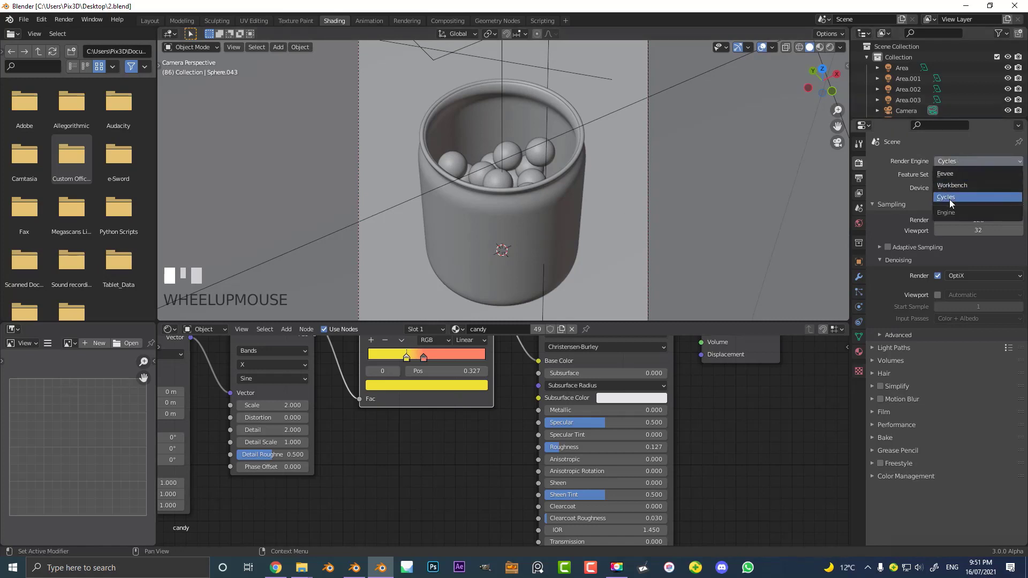
left_click(949, 196)
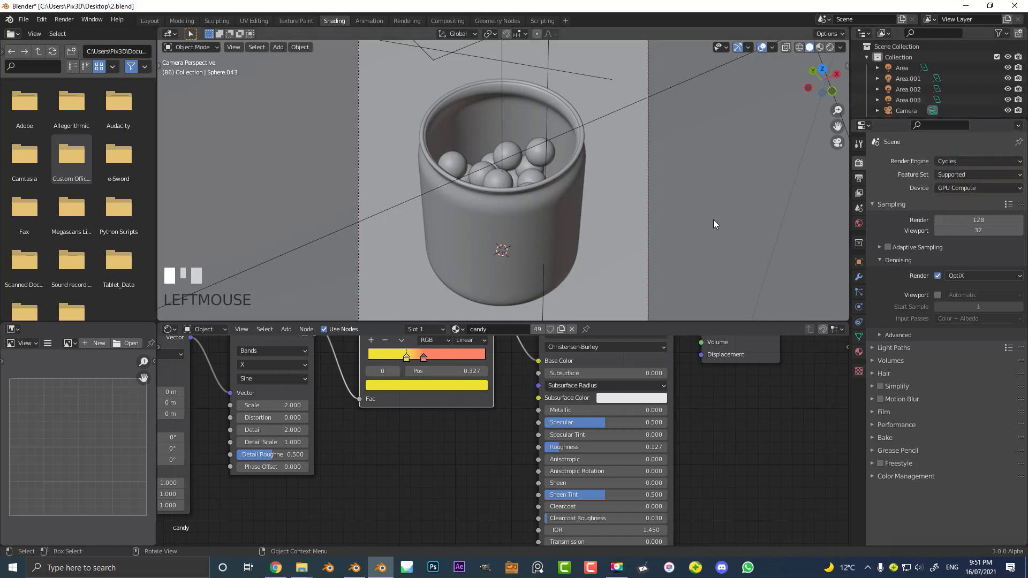
scroll(529, 200, "down", 1)
key("ctrl+s")
scroll(547, 179, "down", 3)
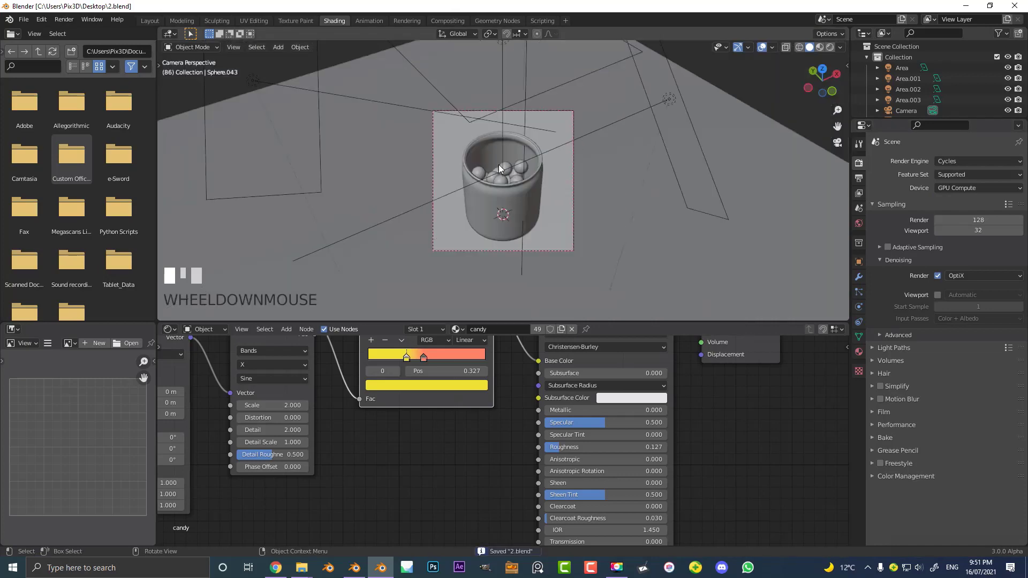
Step: Switch to Layout in Solid shading, unhide the lid, deselect all, and rewind to frame 1
left_click(150, 21)
key("z")
left_click(576, 195)
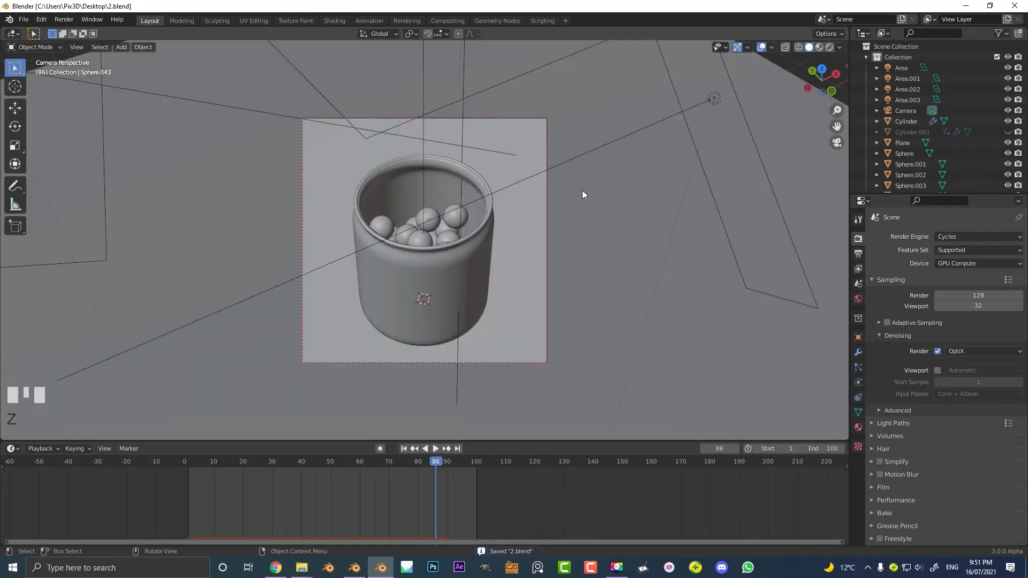
key("alt+h")
key("alt+a")
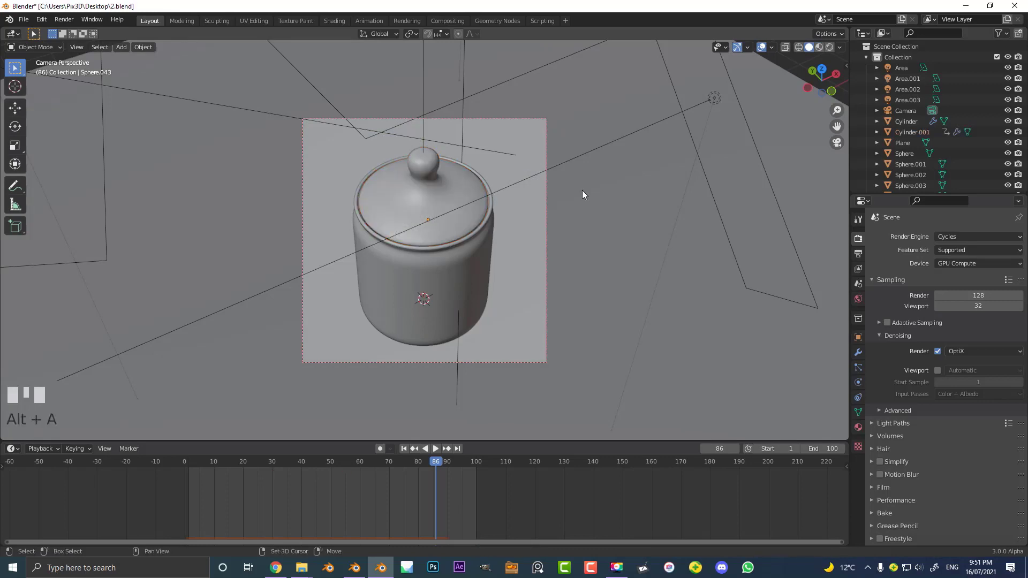
key("shift+Left")
Step: Play the candy-drop animation, then replay it in Rendered shading
scroll(527, 189, "up", 3)
key("space")
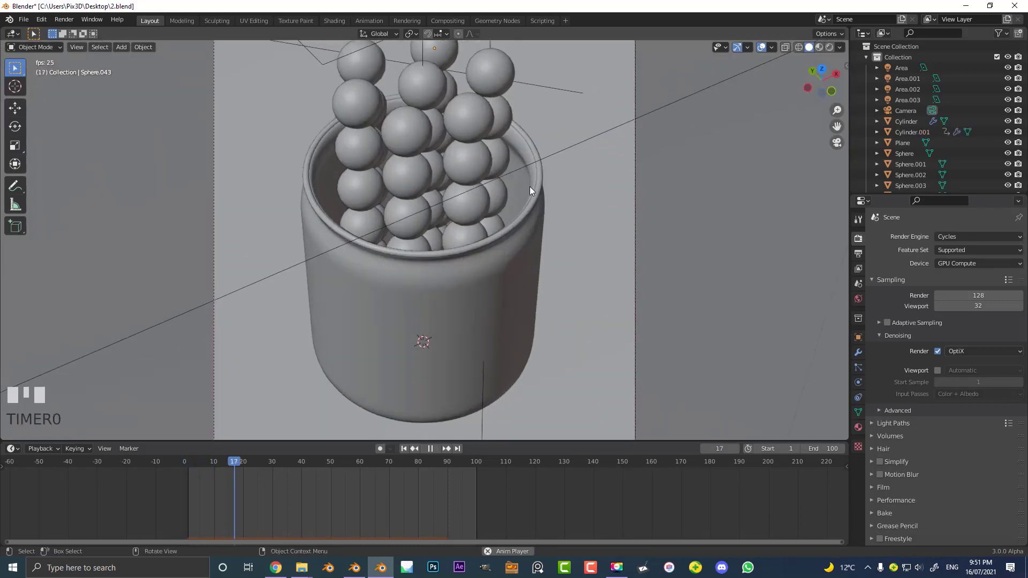
key("space")
key("z")
left_click(659, 175)
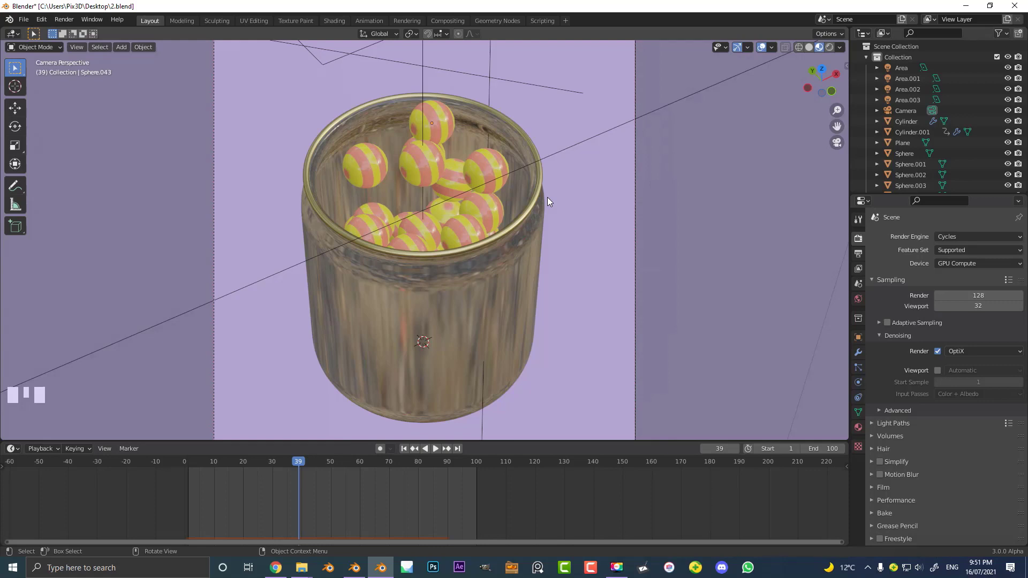
scroll(548, 201, "down", 3)
key("space")
scroll(619, 214, "up", 2)
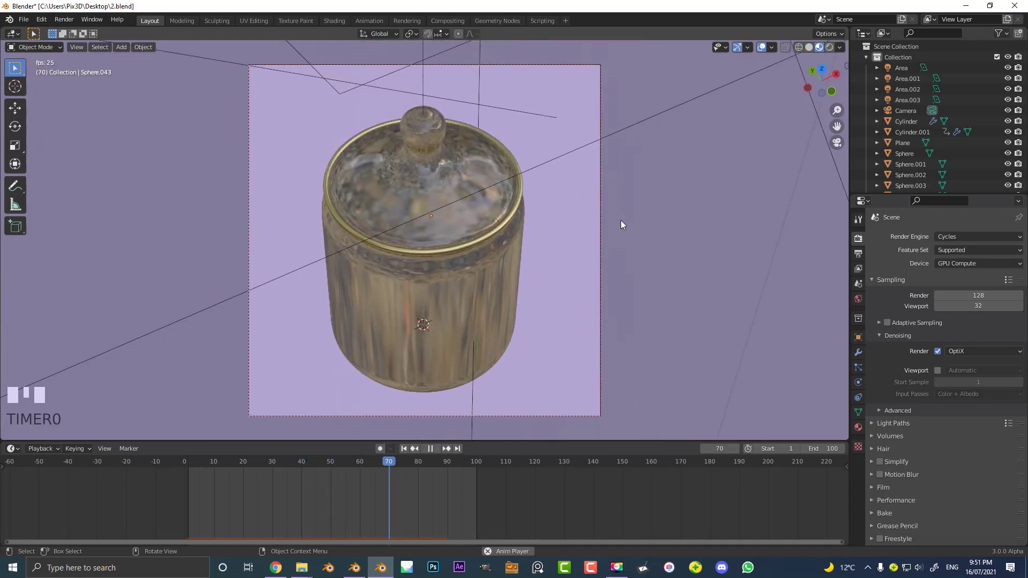